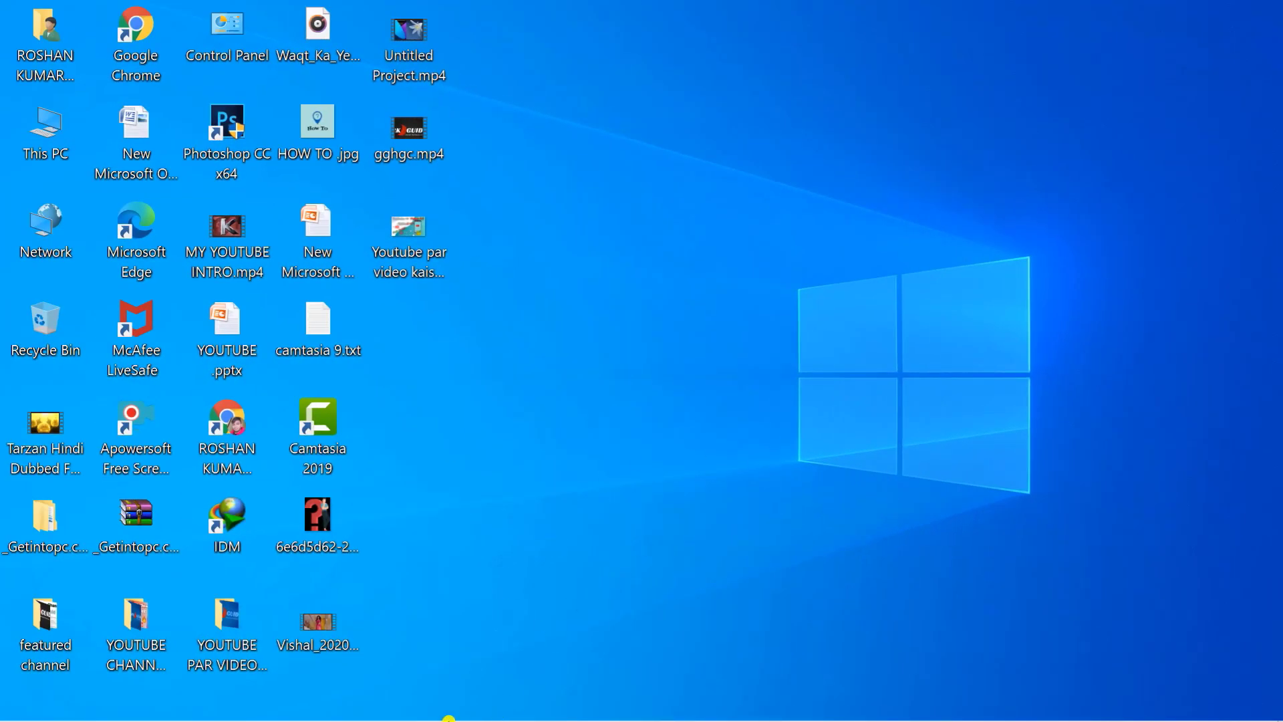
# - Switch to Google Chrome and go back from the RK GUIDE channel page to the YouTube home page
pyautogui.moveTo(448, 718)
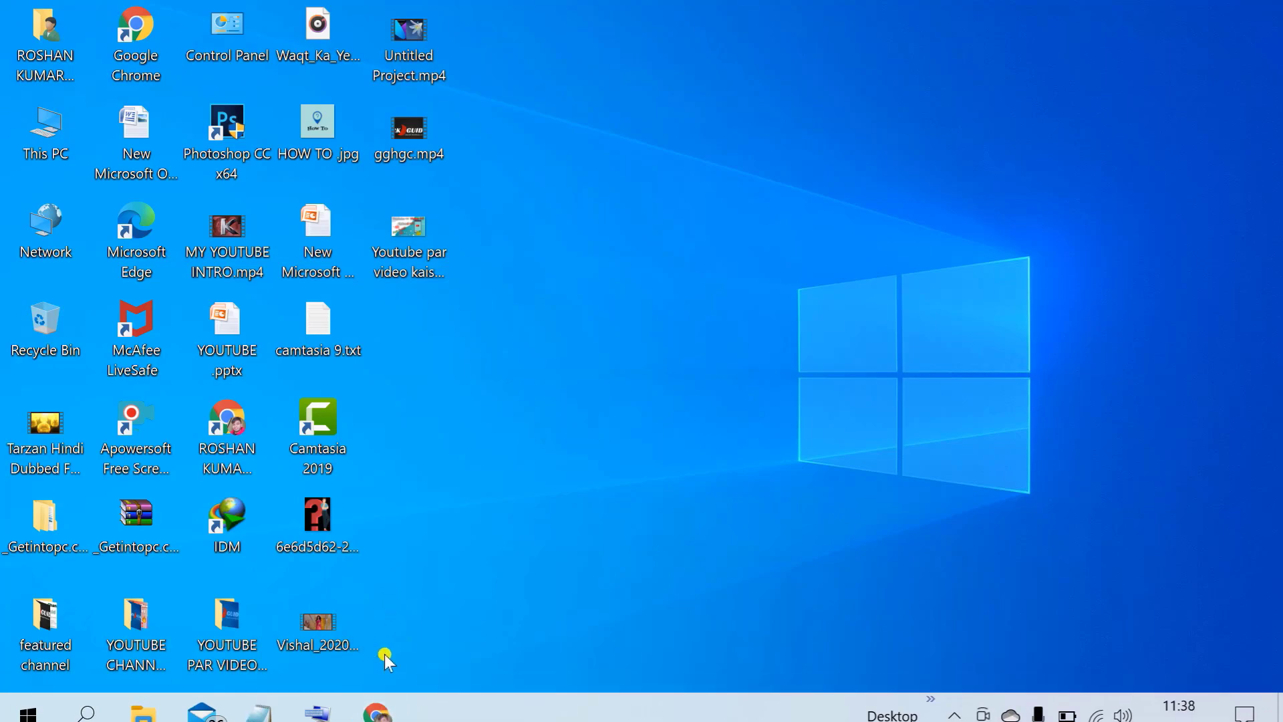
pyautogui.click(374, 702)
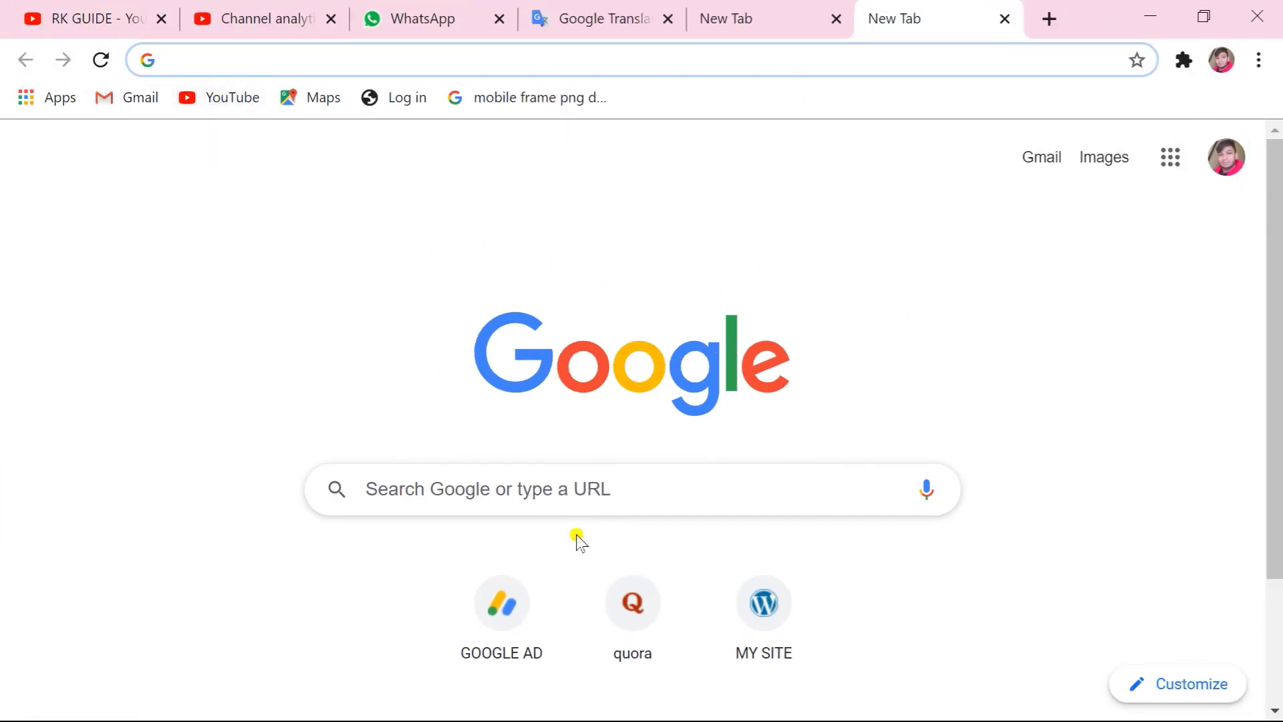
pyautogui.click(535, 493)
pyautogui.click(387, 376)
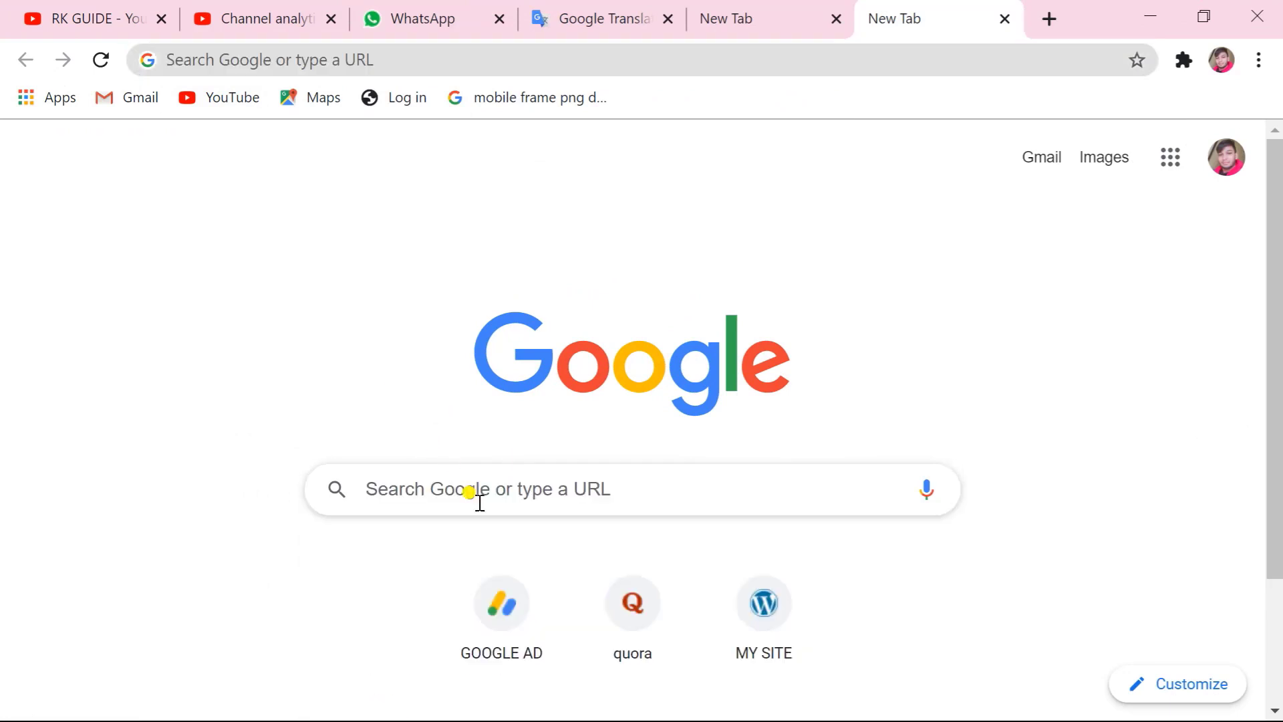
pyautogui.click(60, 14)
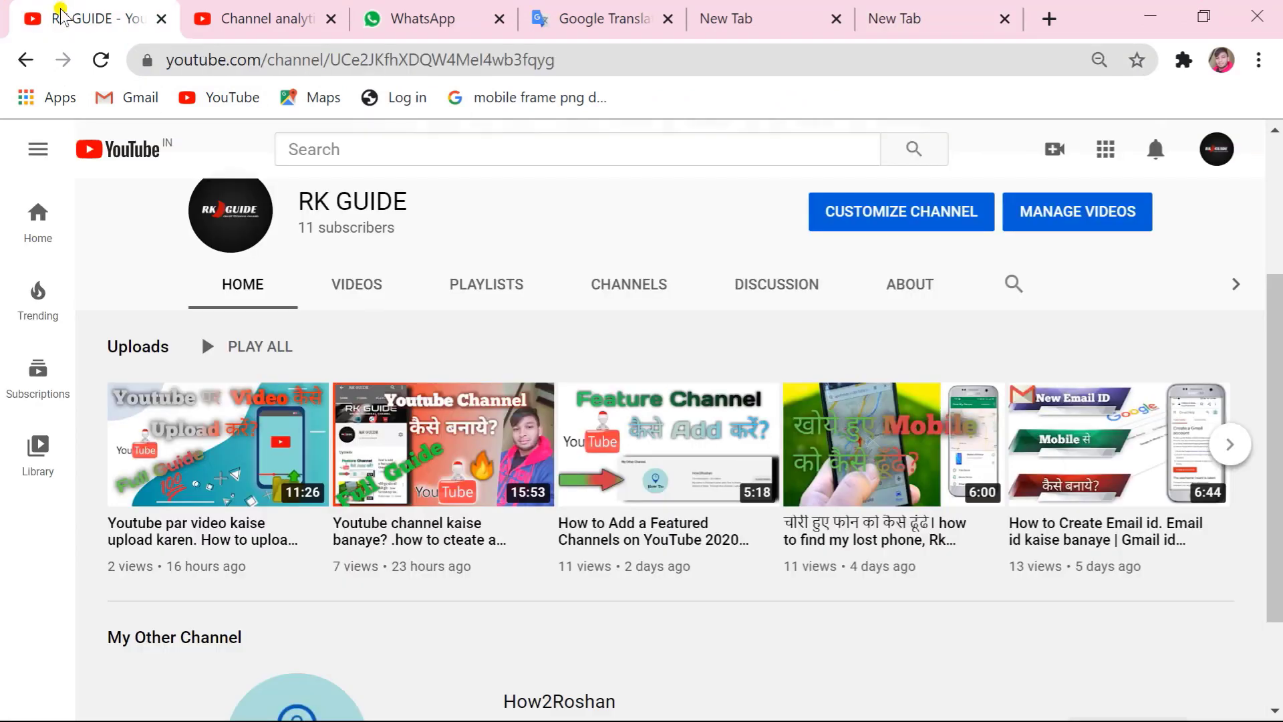
pyautogui.click(25, 59)
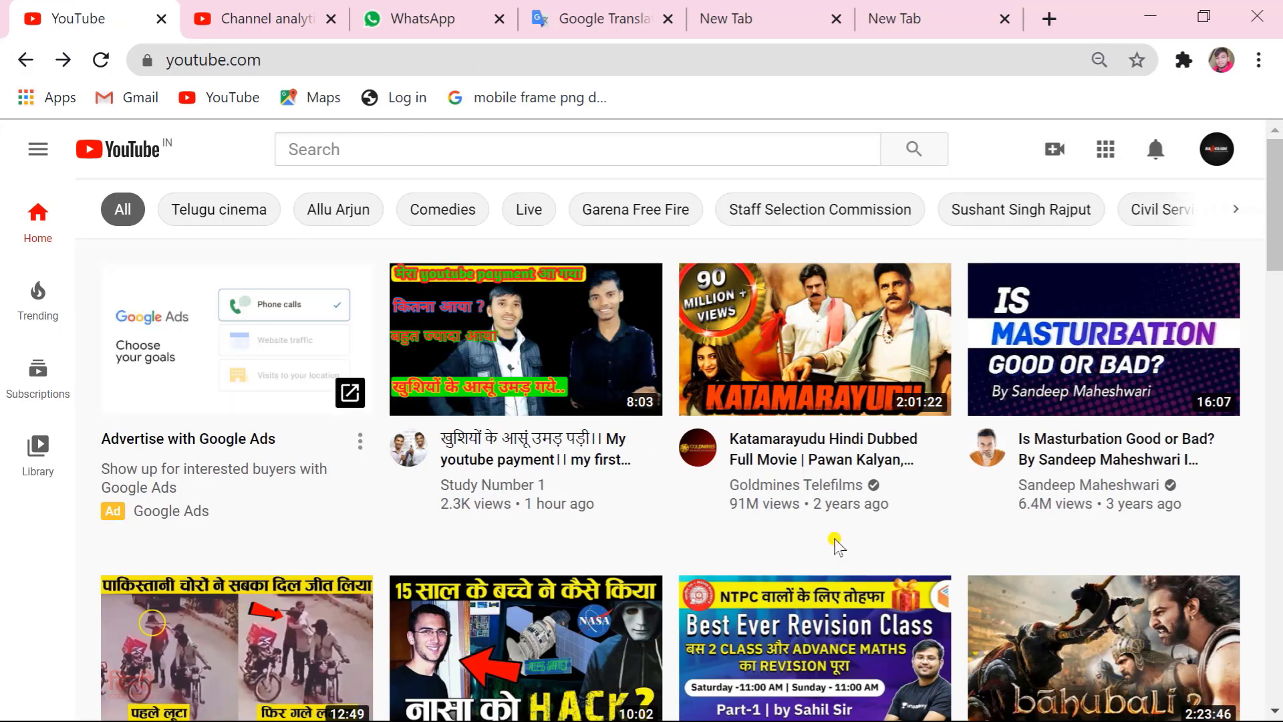
pyautogui.scroll(-5, 836, 544)
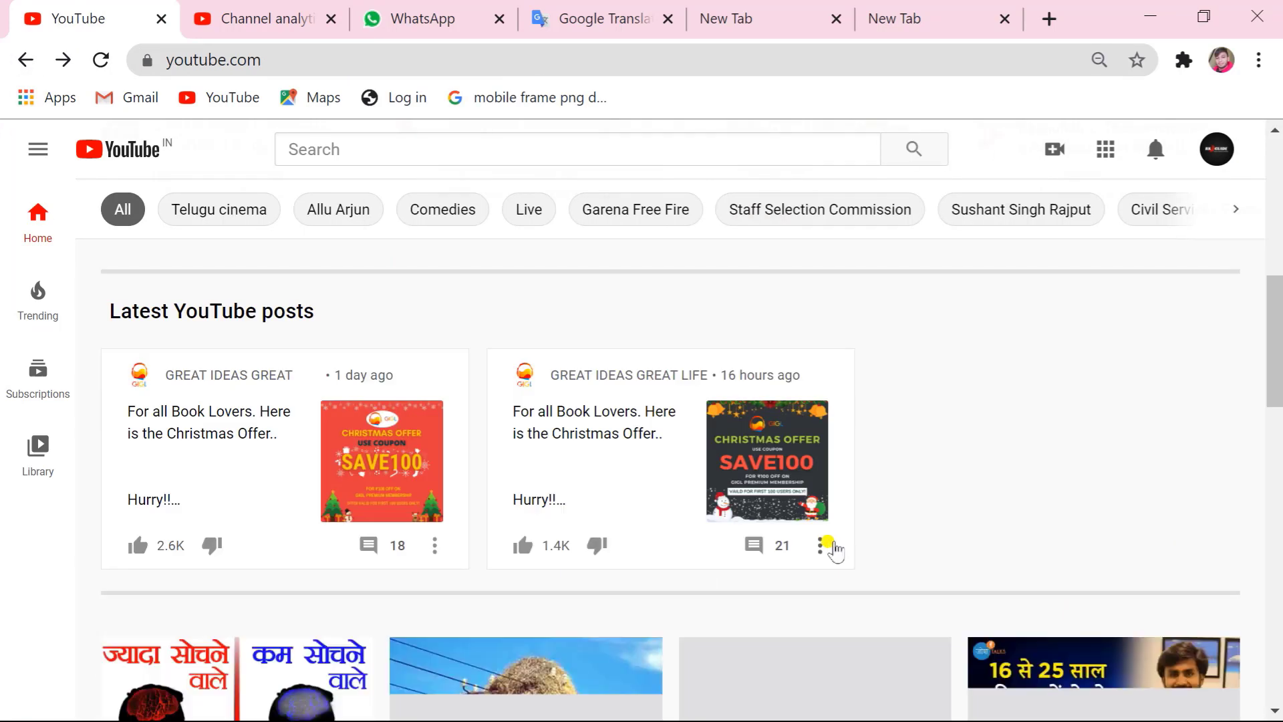
pyautogui.scroll(5, 836, 545)
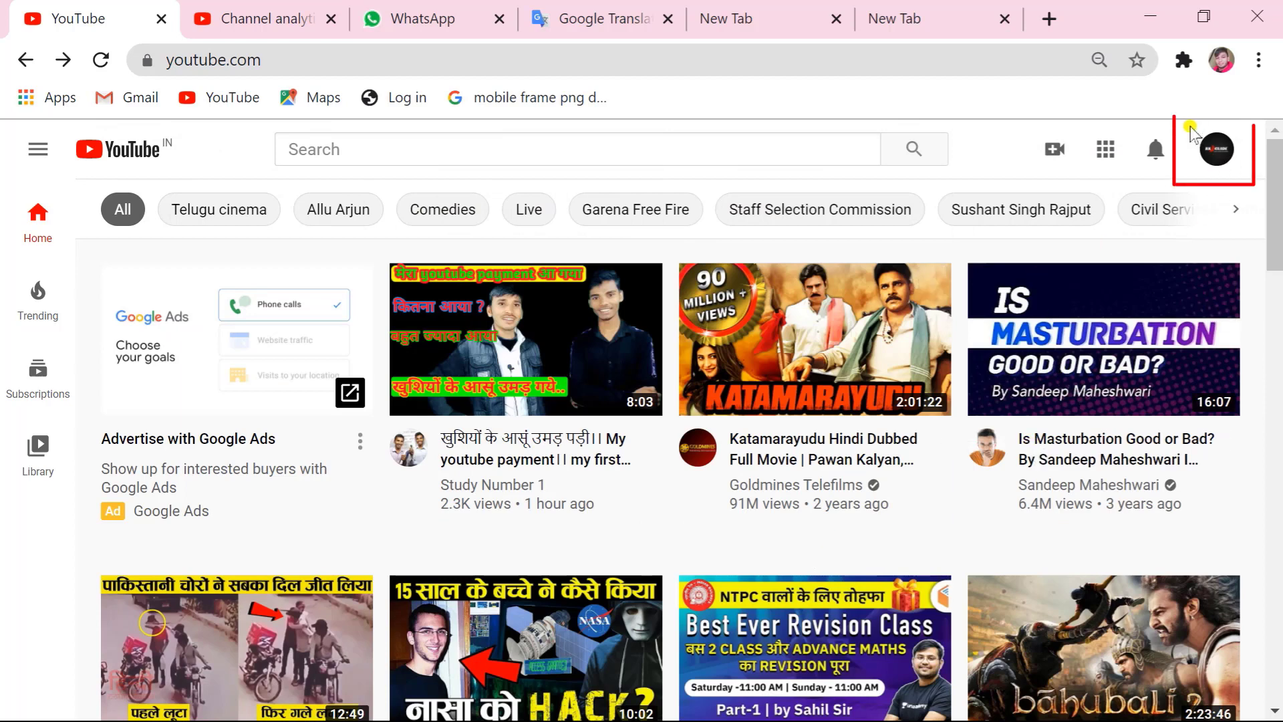
# - Go to your own channel page from the account options and open its channel customization
pyautogui.click(1218, 158)
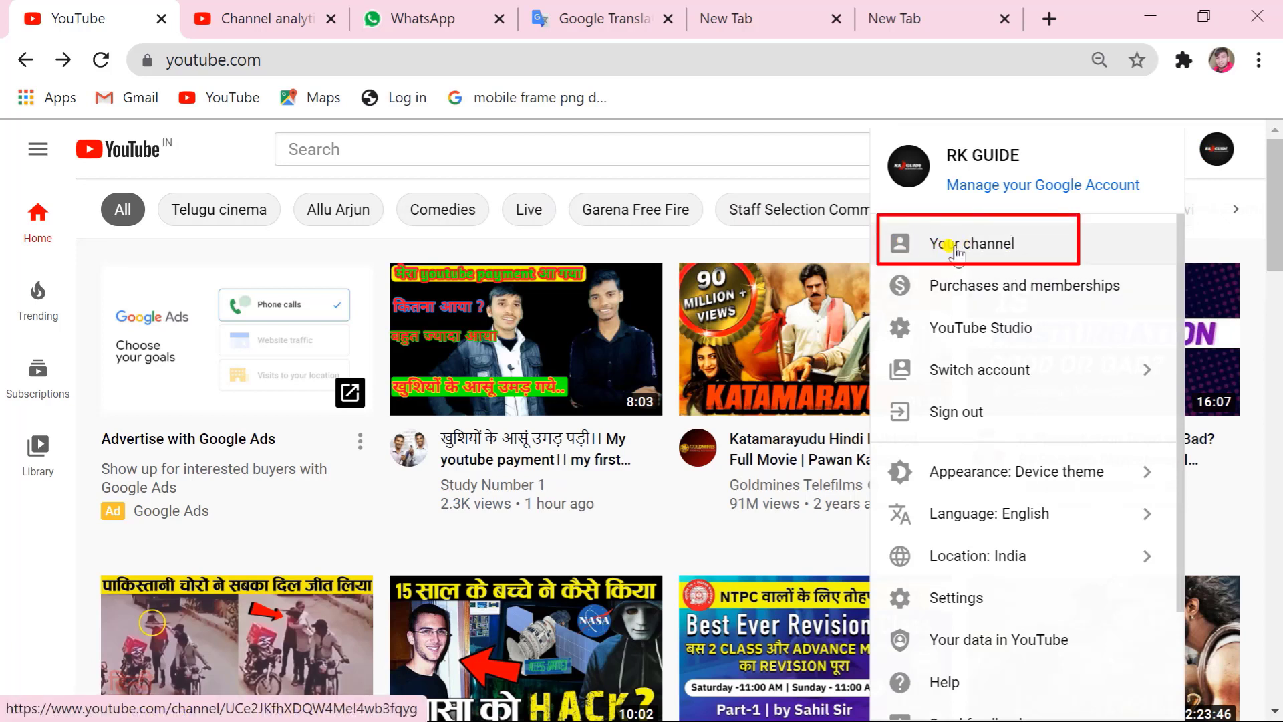
pyautogui.click(992, 243)
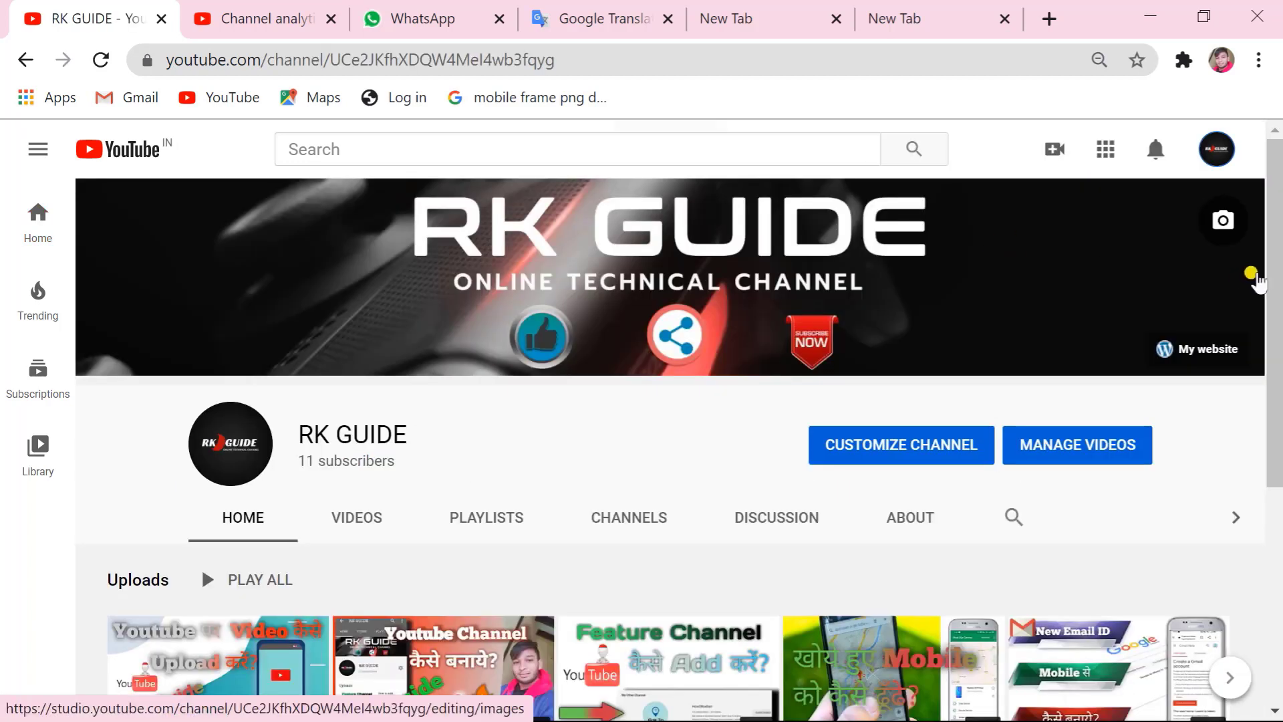
pyautogui.moveTo(1276, 278); pyautogui.dragTo(1278, 352)
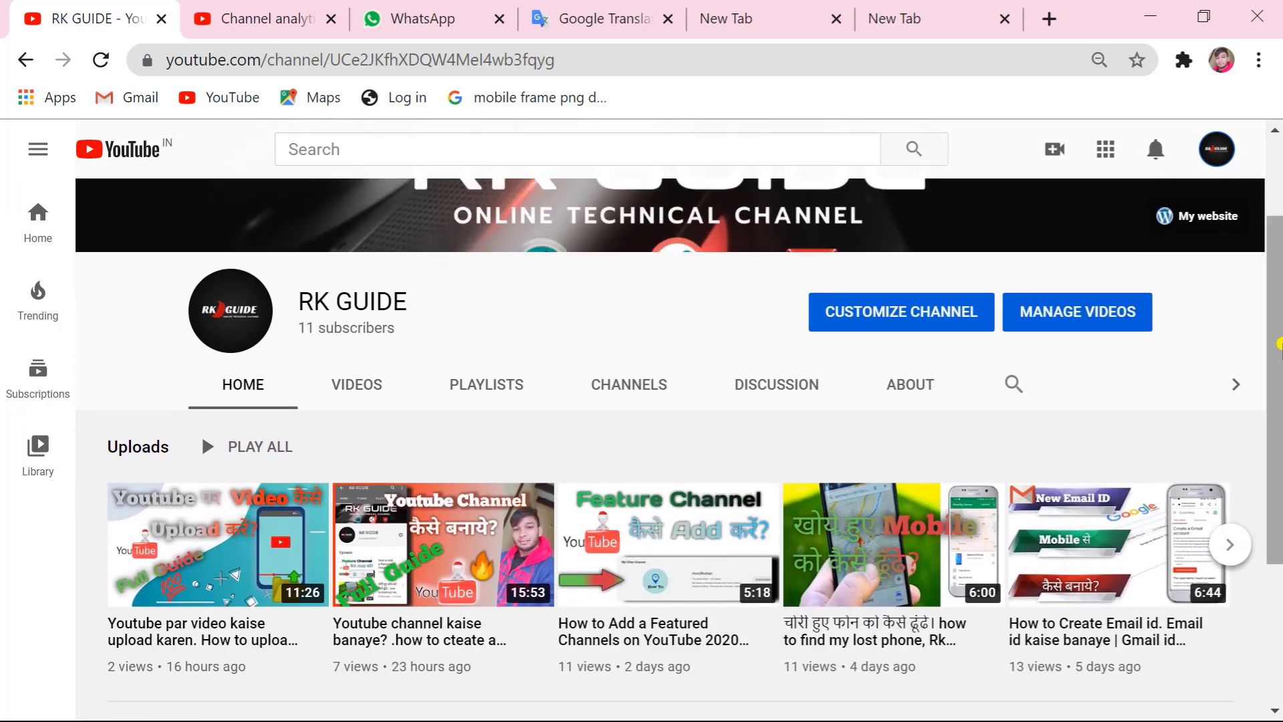
pyautogui.click(919, 321)
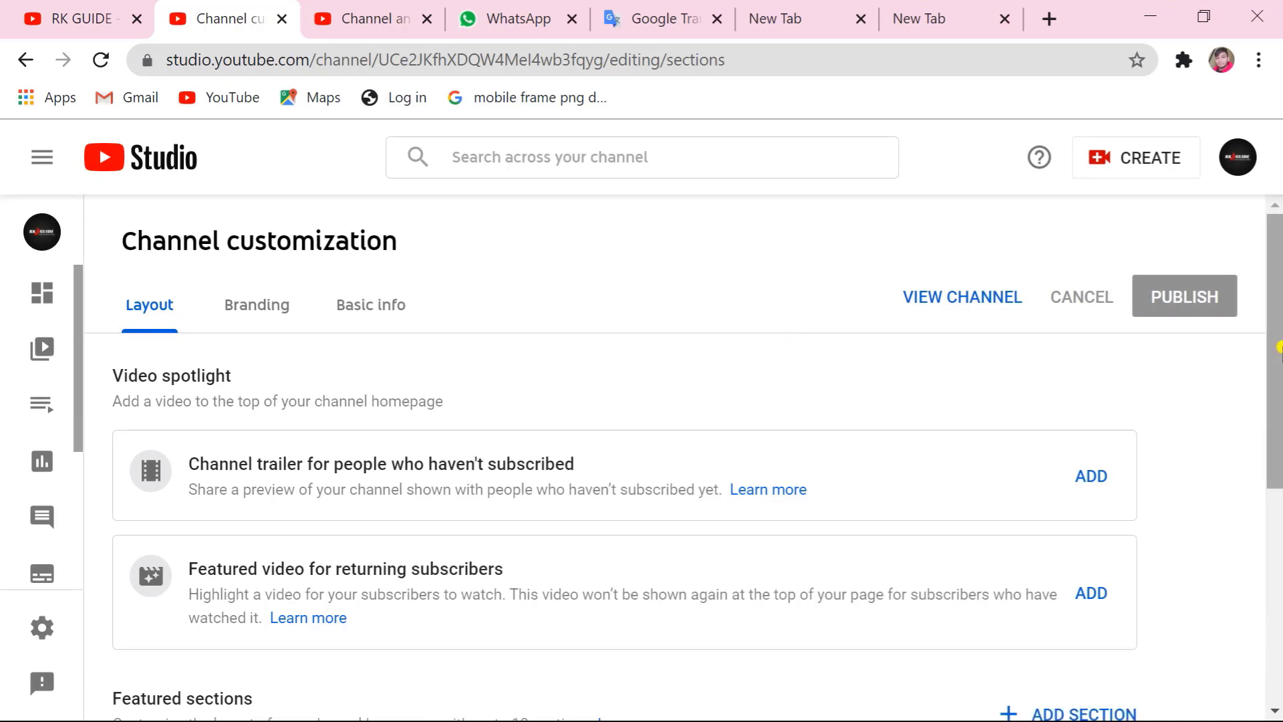
# - Open the YouTube Studio settings and show the upload defaults
pyautogui.moveTo(1278, 347); pyautogui.dragTo(1276, 488)
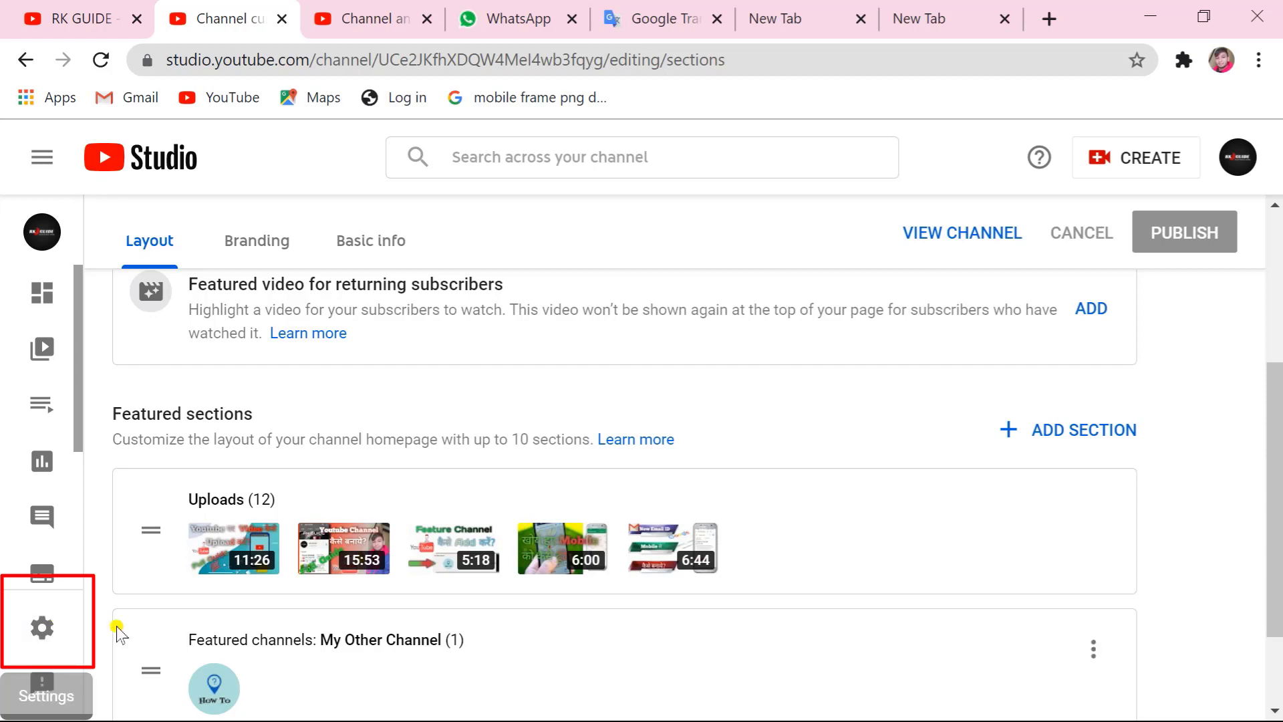
pyautogui.click(40, 632)
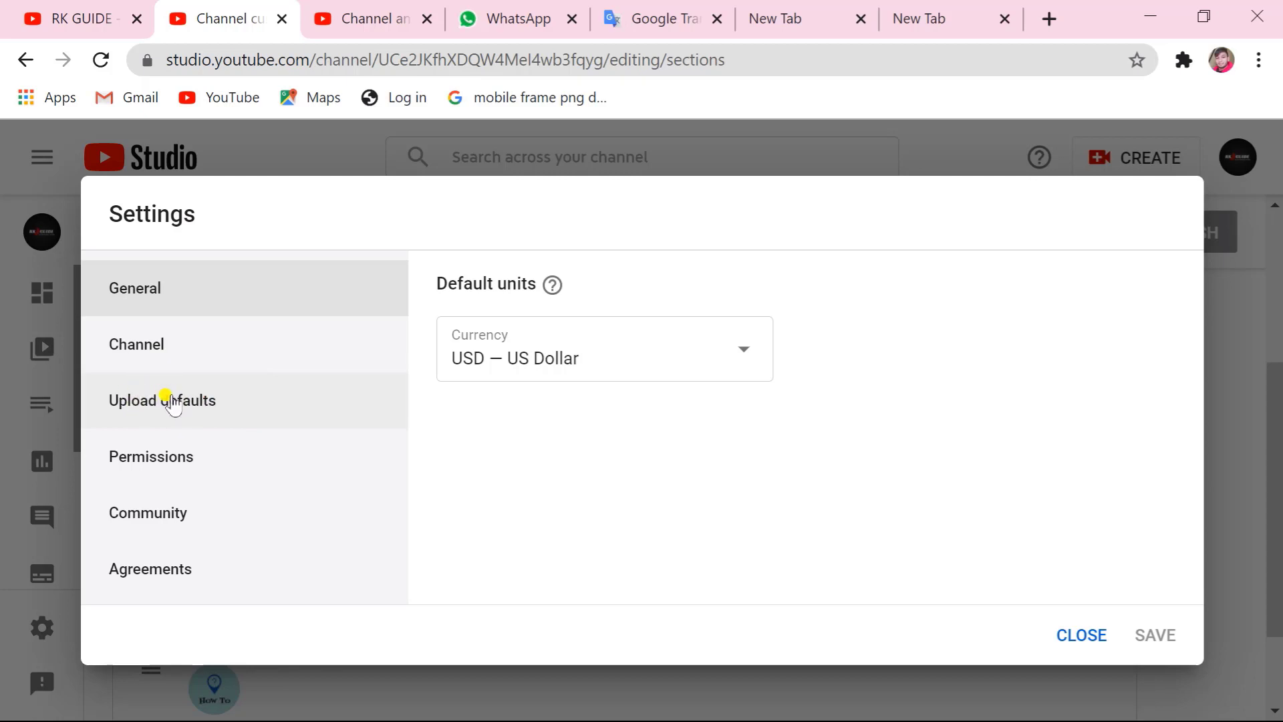
pyautogui.click(168, 409)
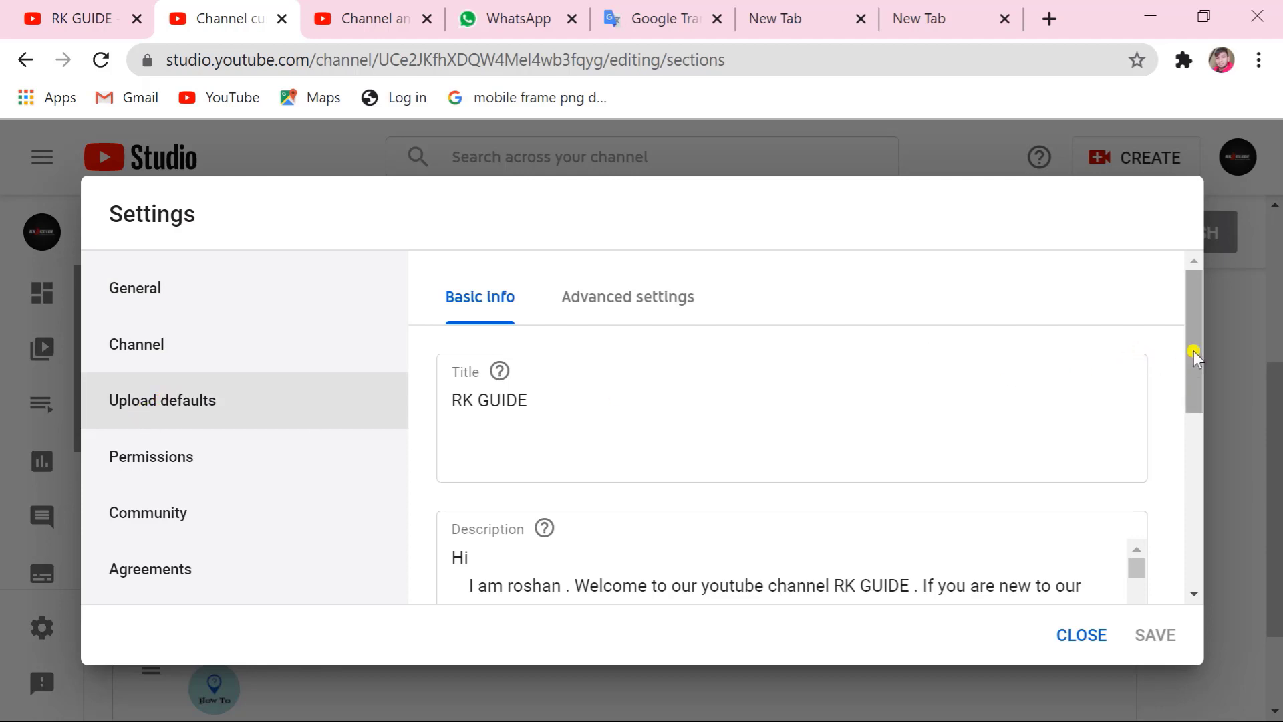
# - Look through the basic info upload defaults and examine the default video title
pyautogui.scroll(-1, 1206, 351)
pyautogui.scroll(1, 1213, 331)
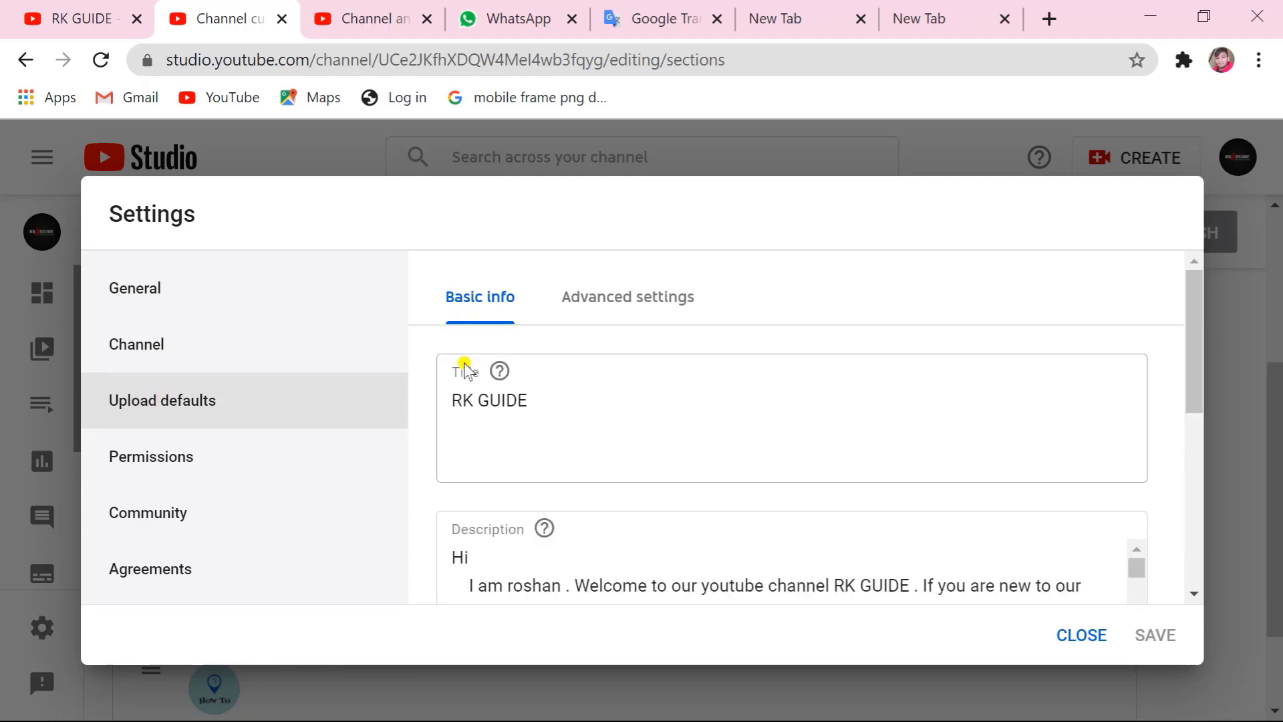
pyautogui.scroll(-2, 1185, 394)
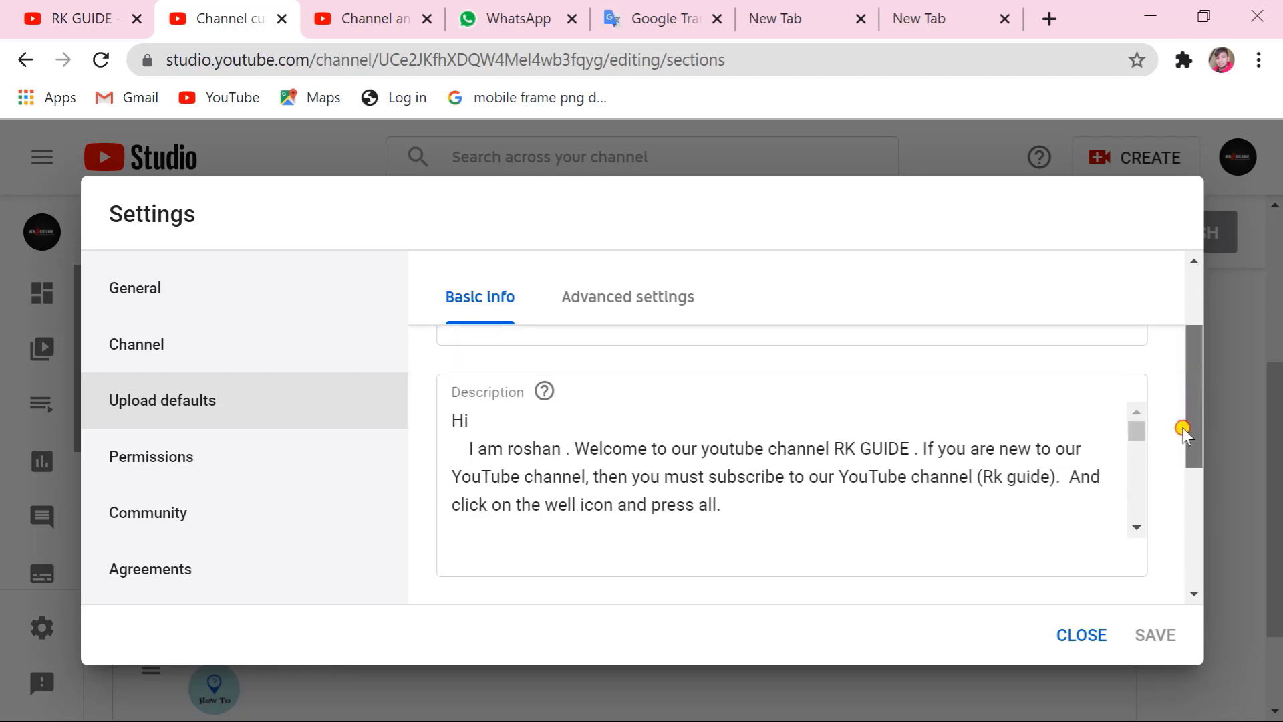
pyautogui.moveTo(1183, 431); pyautogui.dragTo(1186, 573)
pyautogui.scroll(5, 969, 504)
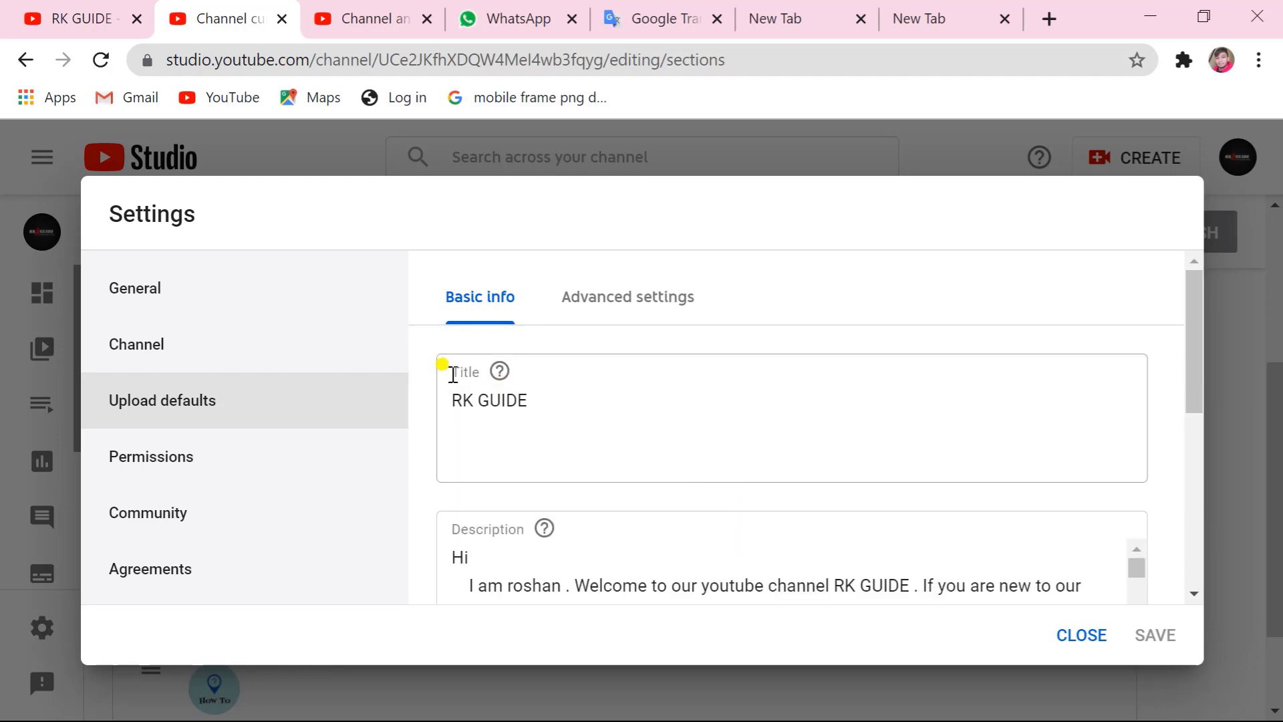
pyautogui.doubleClick(451, 375)
pyautogui.click(623, 389)
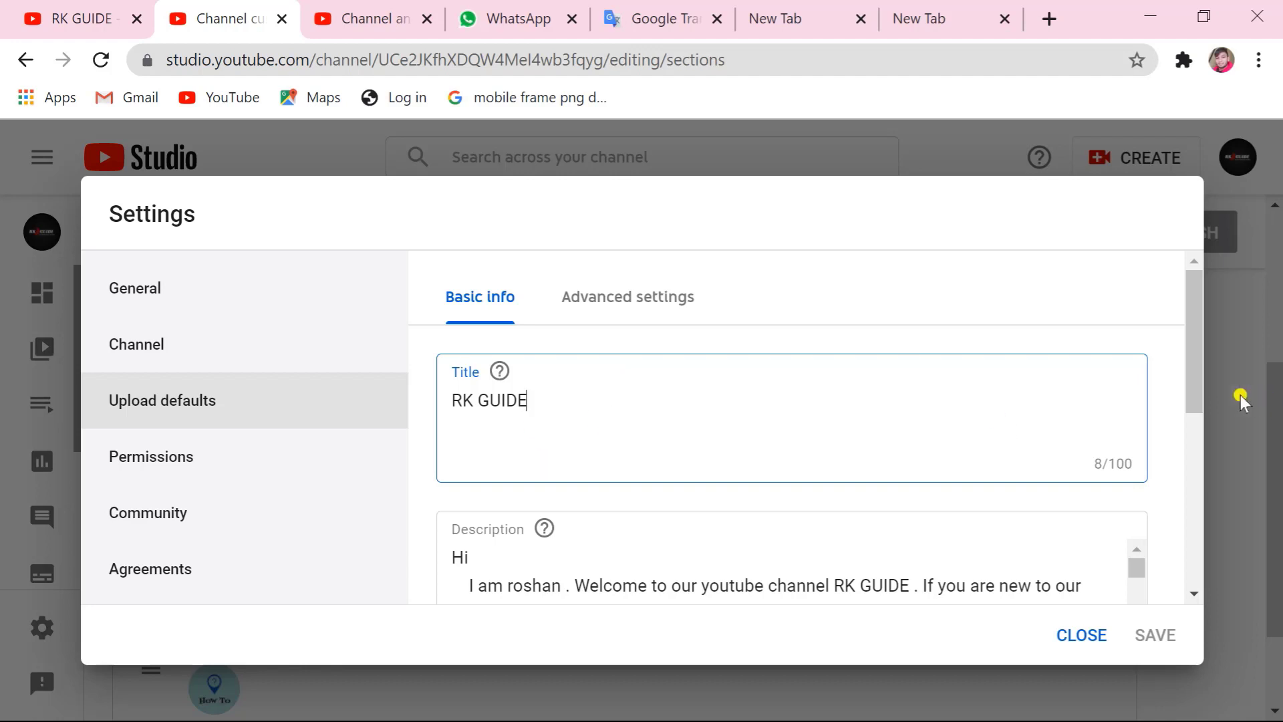
# - Examine the full default description text, including its playlist links
pyautogui.moveTo(1190, 373); pyautogui.dragTo(1189, 406)
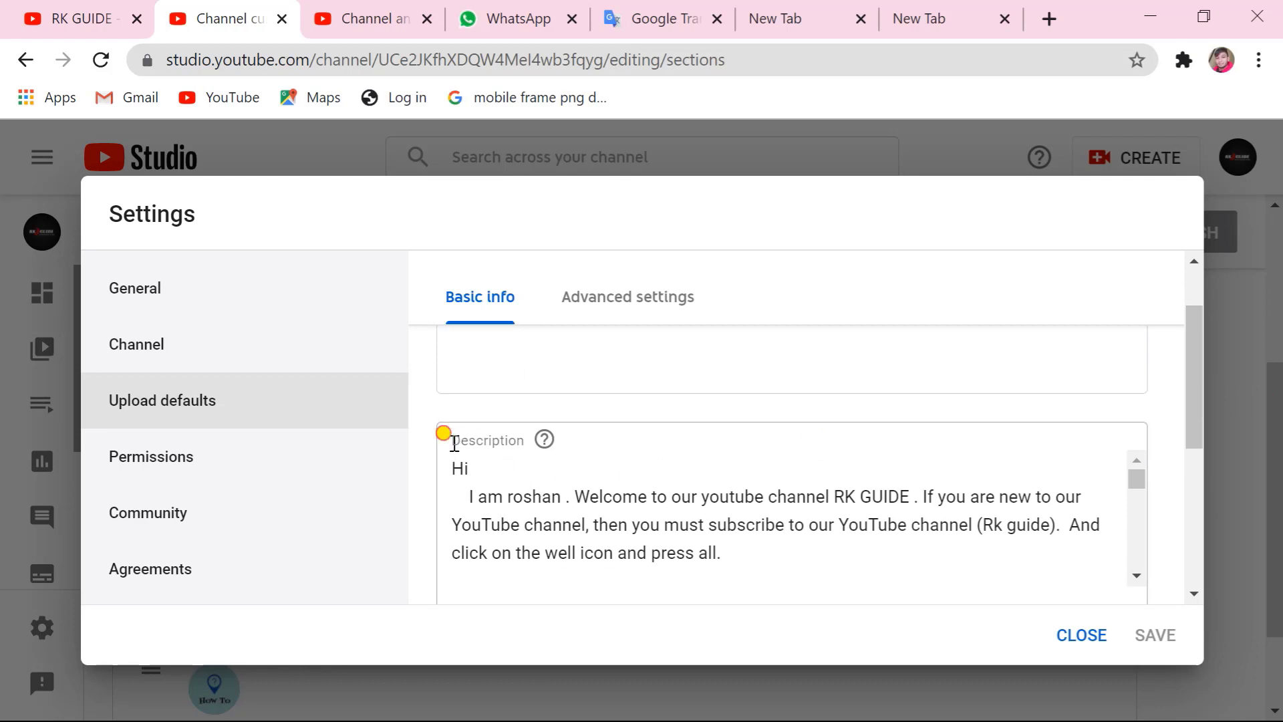
pyautogui.moveTo(453, 443); pyautogui.dragTo(539, 439)
pyautogui.click(611, 438)
pyautogui.hotkey('ctrl', 'a')
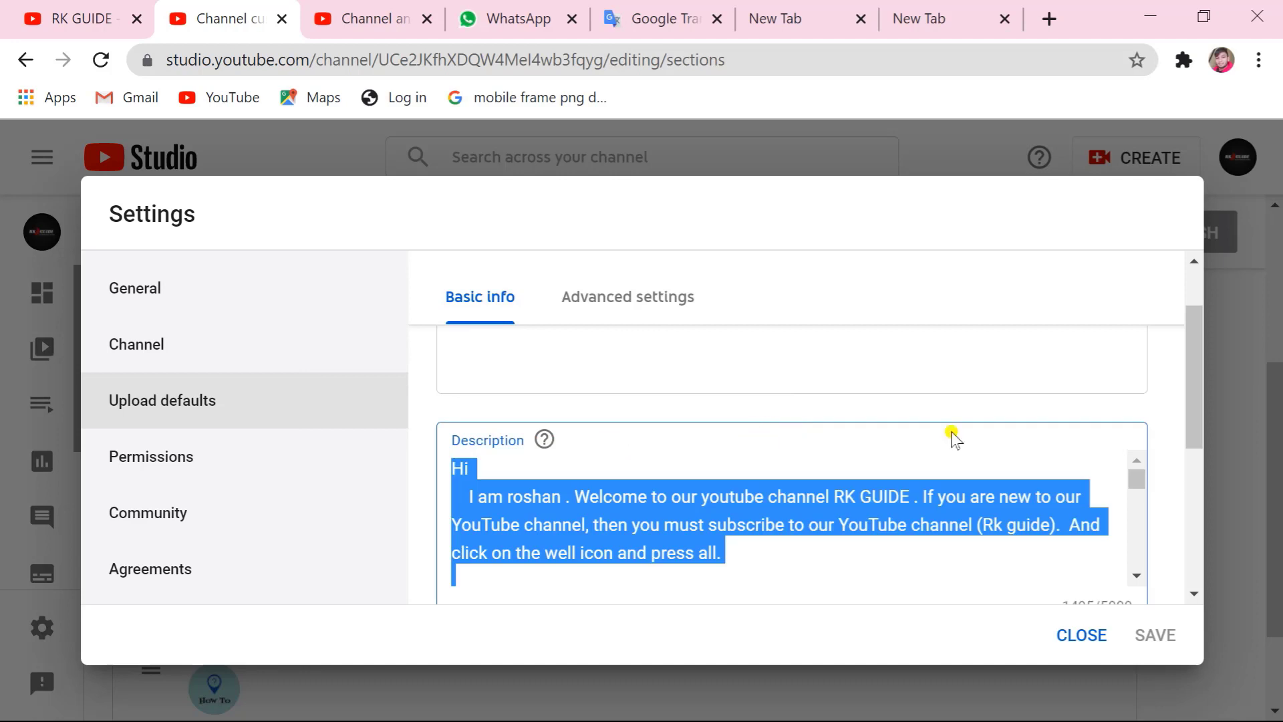
pyautogui.moveTo(1196, 389)
pyautogui.mouseDown()
pyautogui.moveTo(1206, 418)
pyautogui.moveTo(1205, 401)
pyautogui.mouseUp()
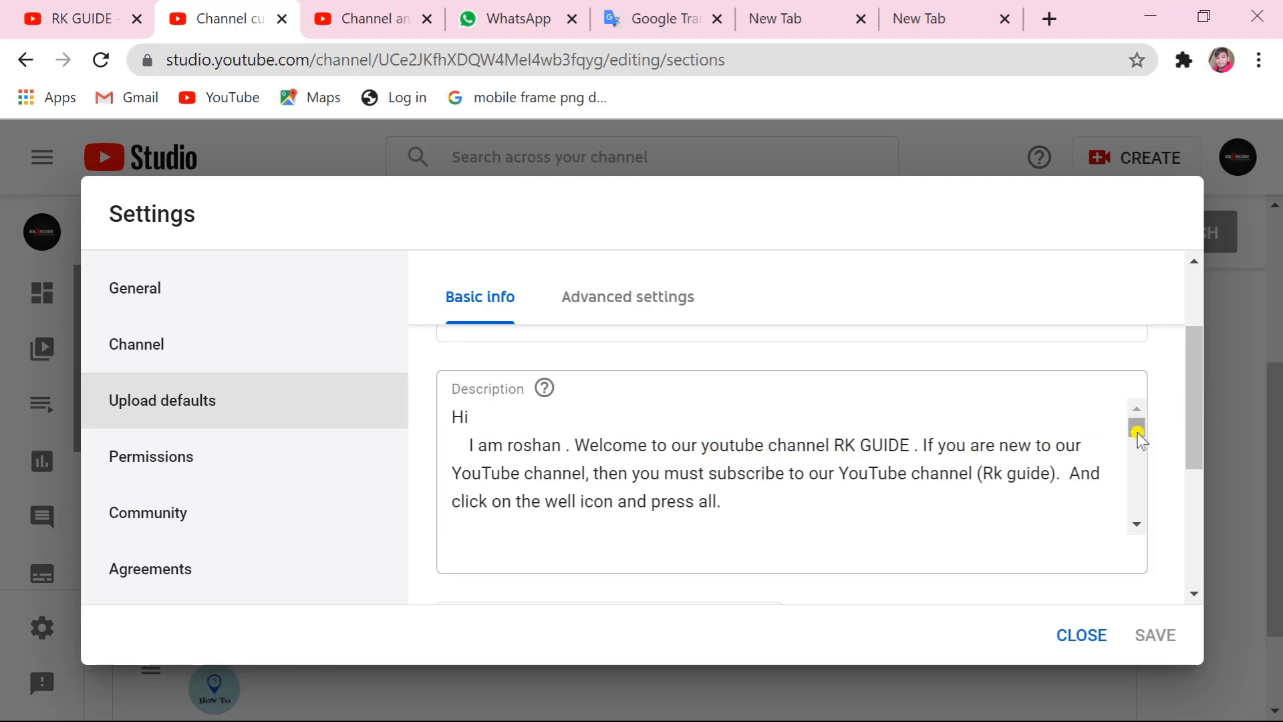
pyautogui.hotkey('ctrl', 'a')
pyautogui.moveTo(1137, 434); pyautogui.dragTo(1138, 465)
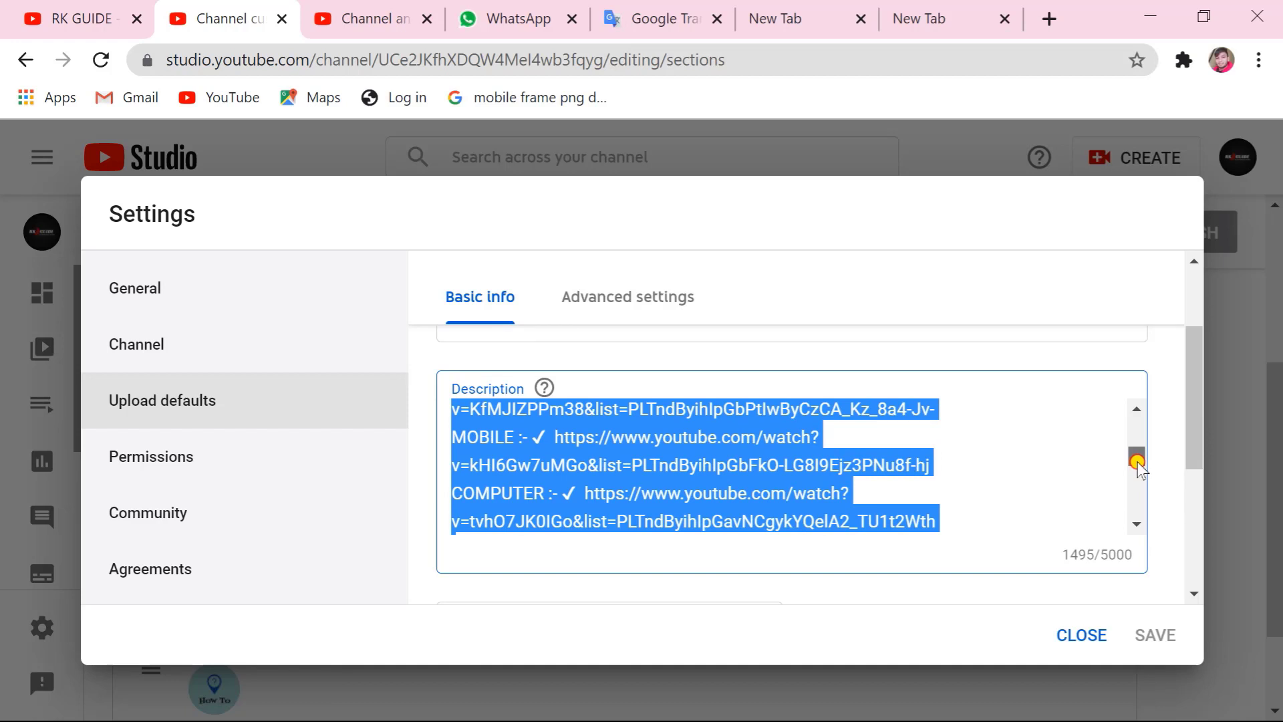
pyautogui.moveTo(1138, 461); pyautogui.dragTo(925, 488)
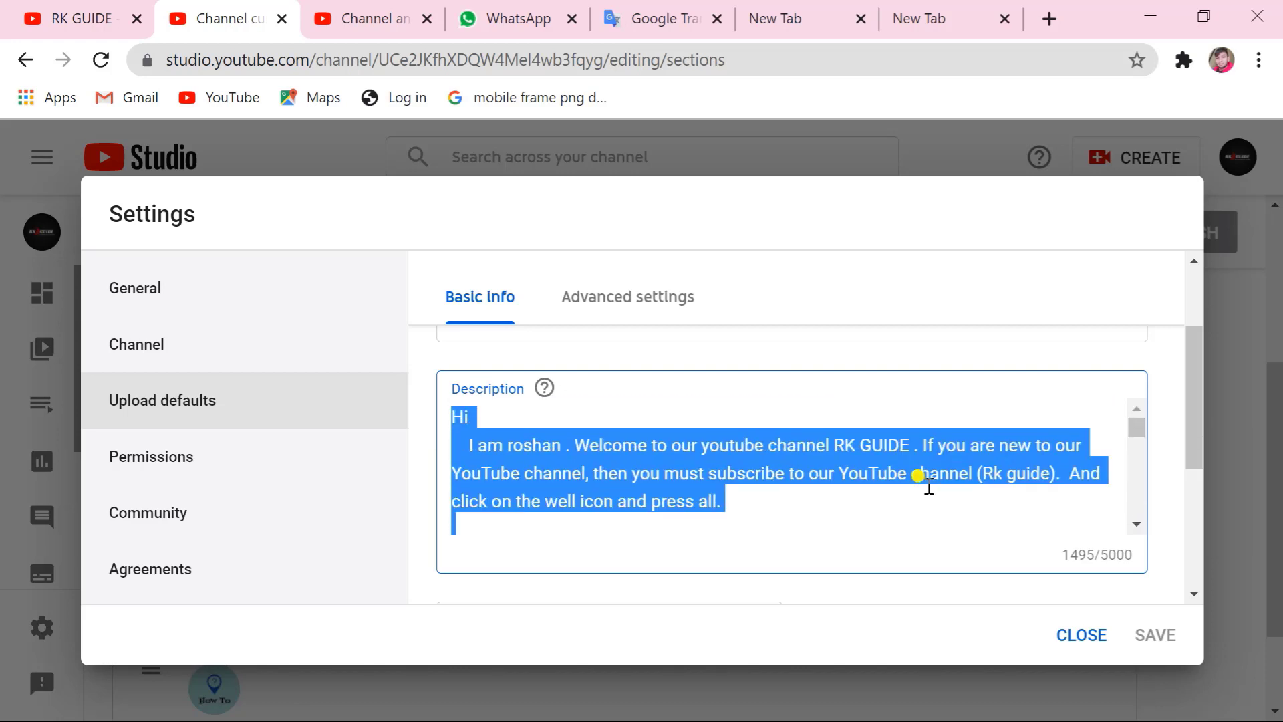
pyautogui.click(788, 408)
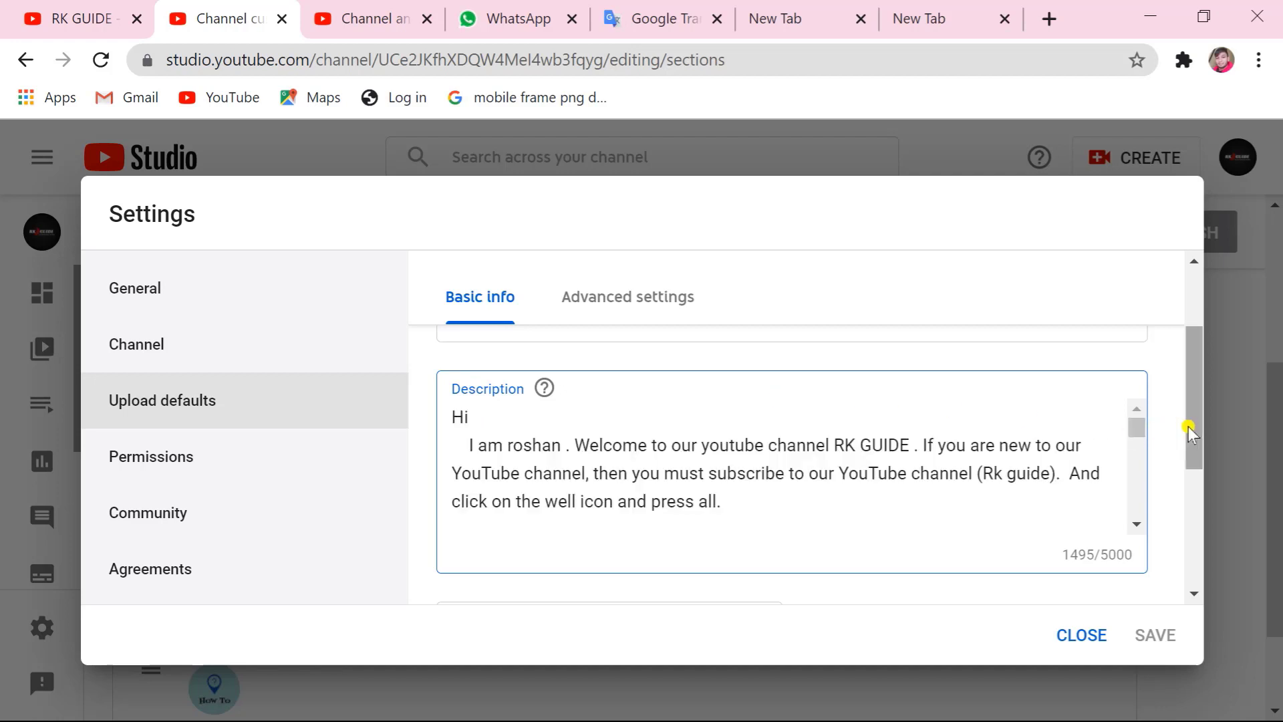
# - Examine the default visibility choices and the list of default tags
pyautogui.moveTo(1198, 425); pyautogui.dragTo(1200, 499)
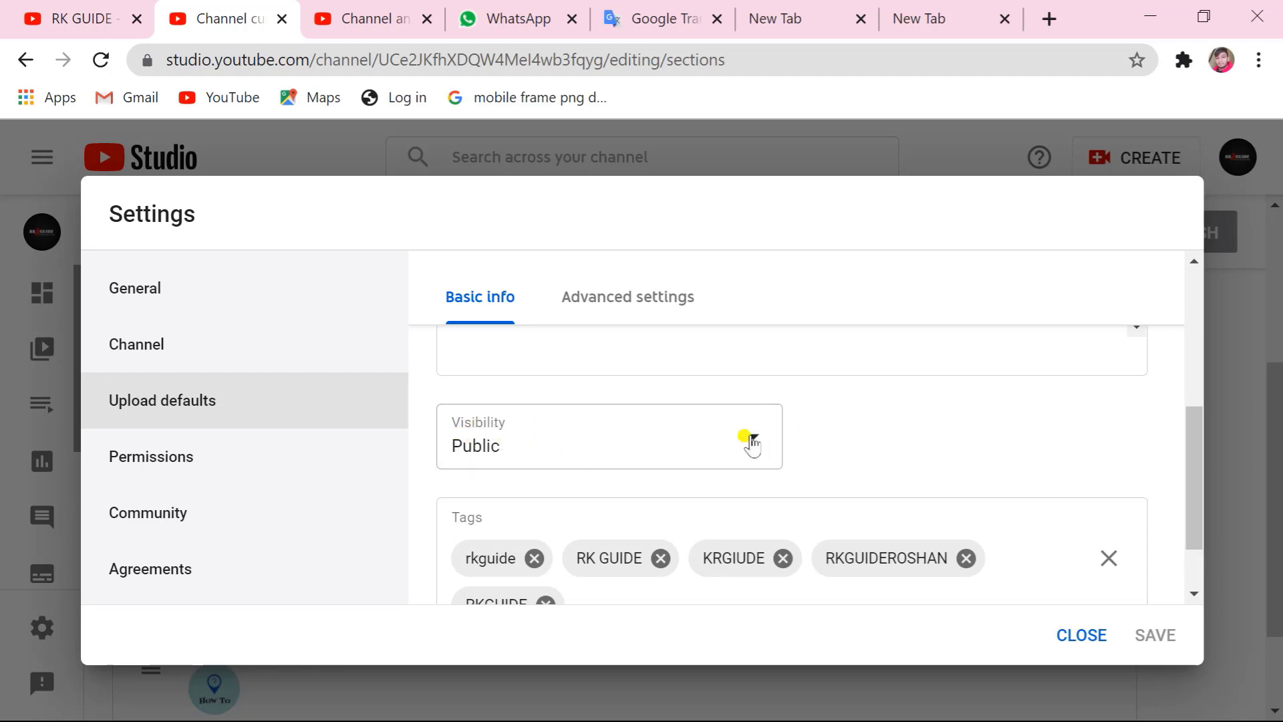
pyautogui.click(753, 441)
pyautogui.click(916, 420)
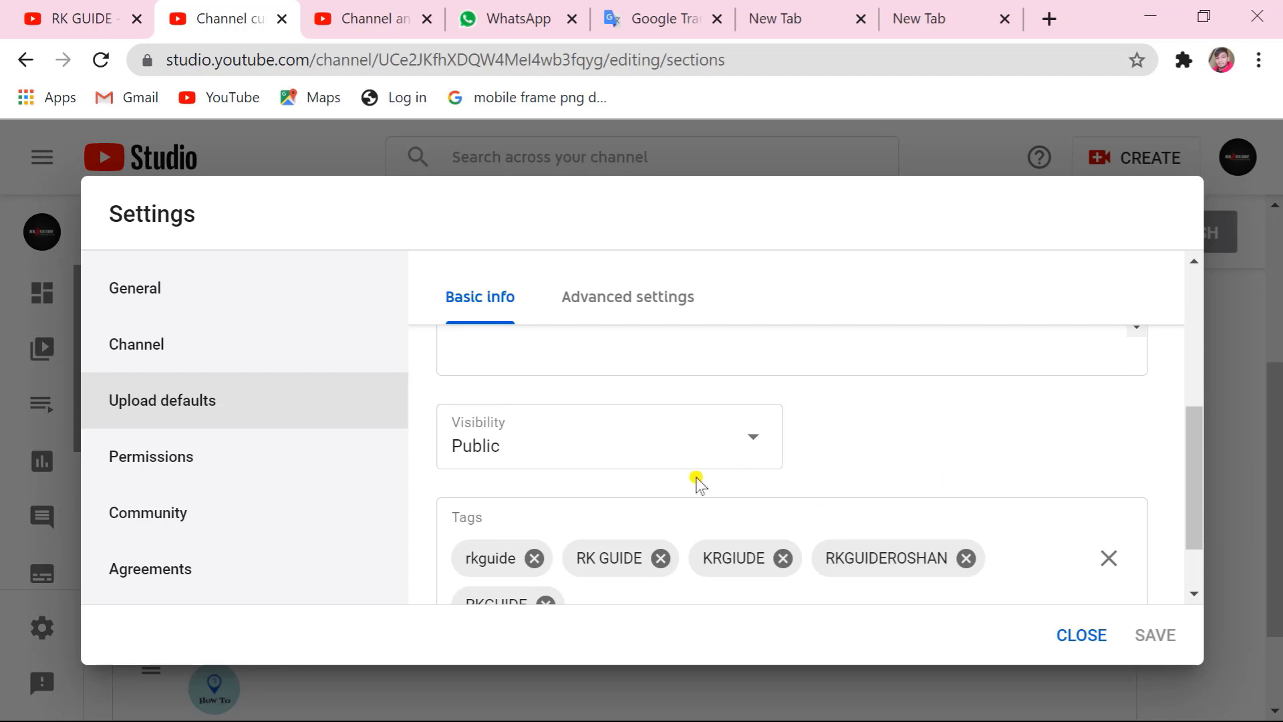
pyautogui.moveTo(1194, 473); pyautogui.dragTo(1206, 522)
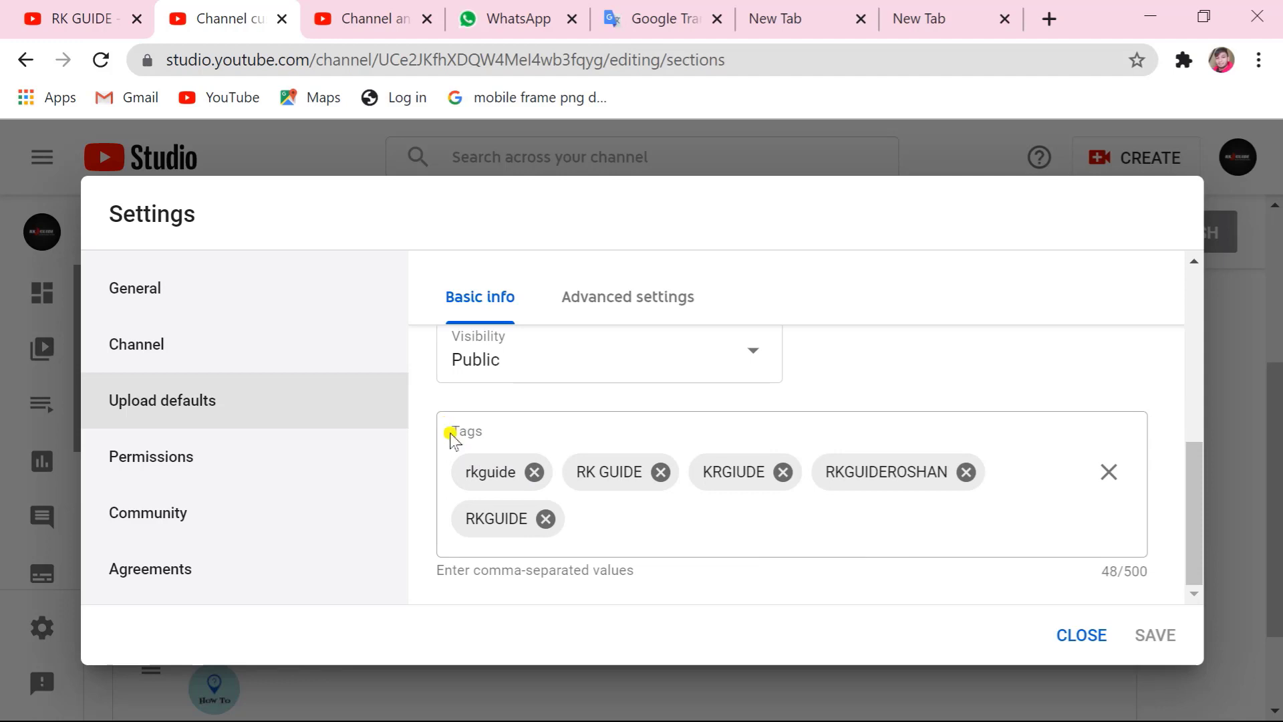
pyautogui.moveTo(450, 433); pyautogui.dragTo(589, 427)
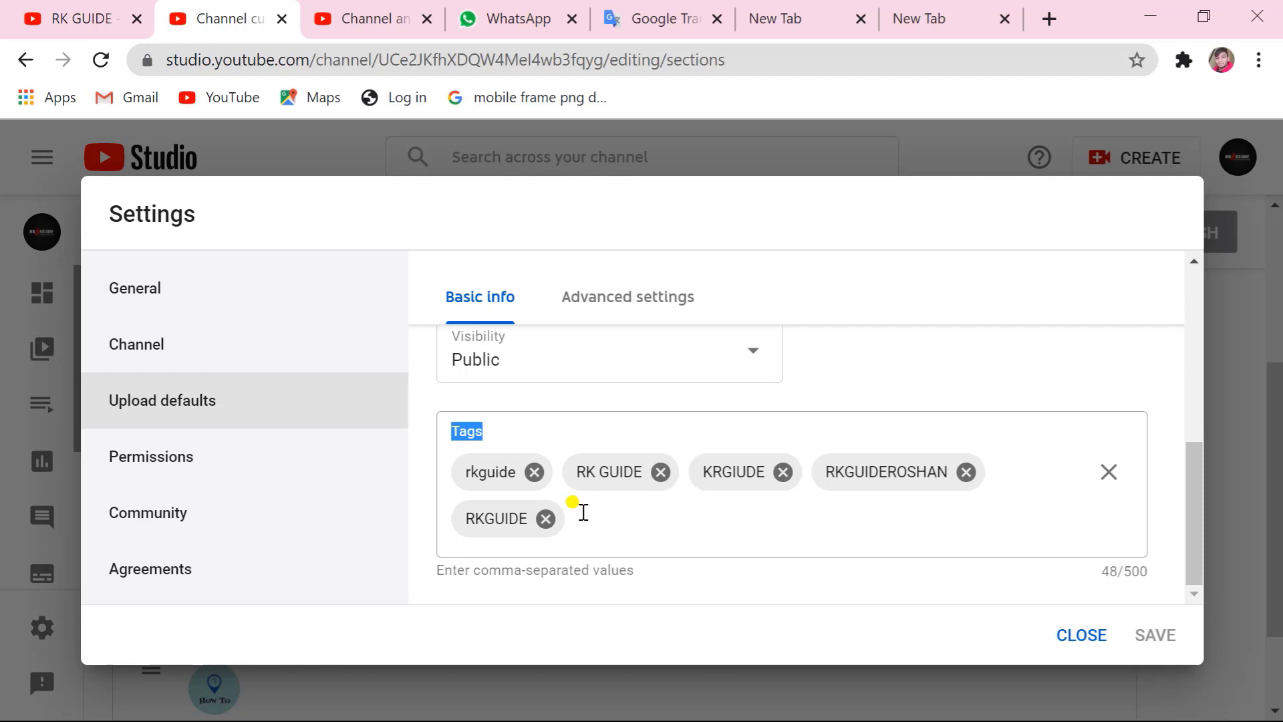
pyautogui.moveTo(474, 476); pyautogui.dragTo(480, 487)
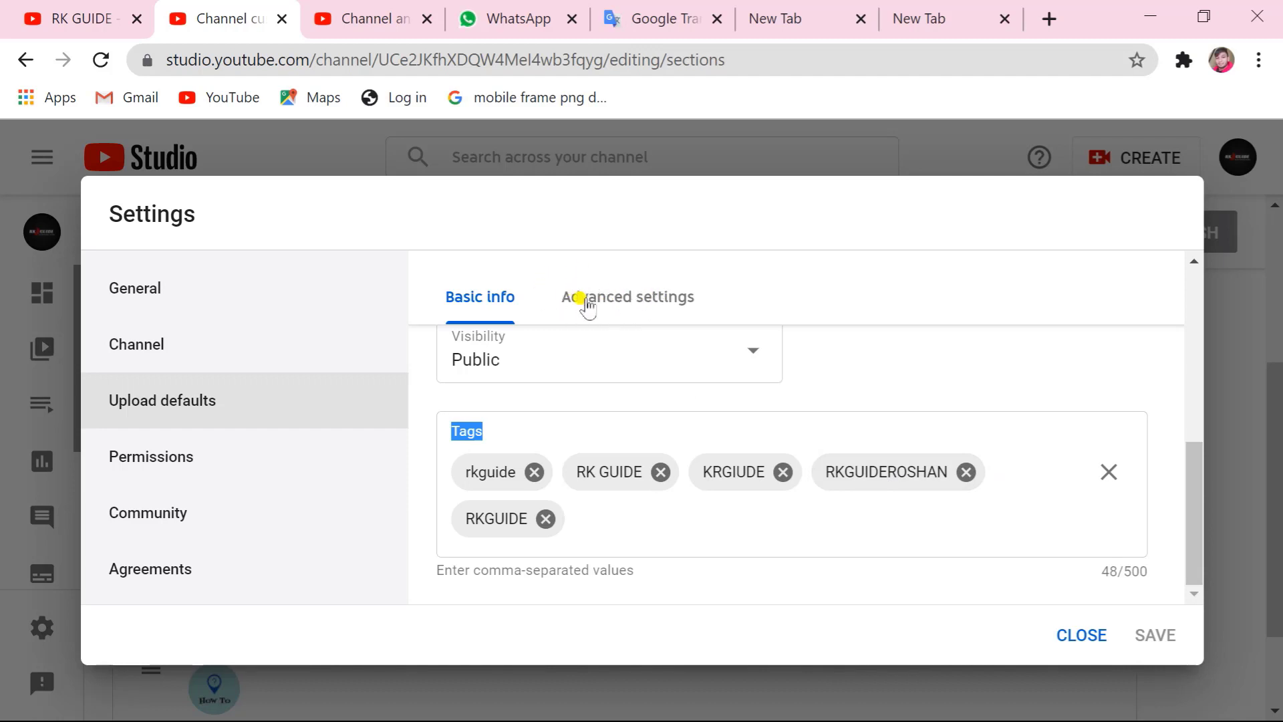
# - Open the advanced upload default settings and examine the available license options
pyautogui.click(628, 298)
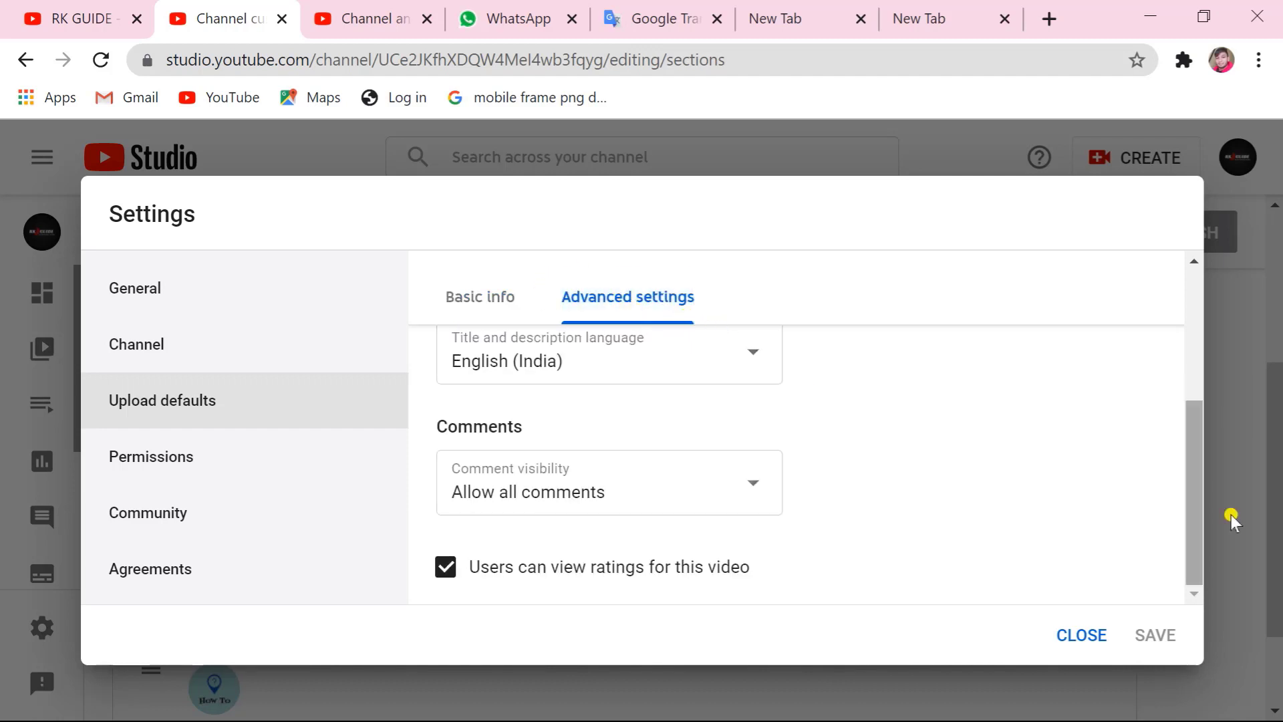
pyautogui.scroll(5, 493, 404)
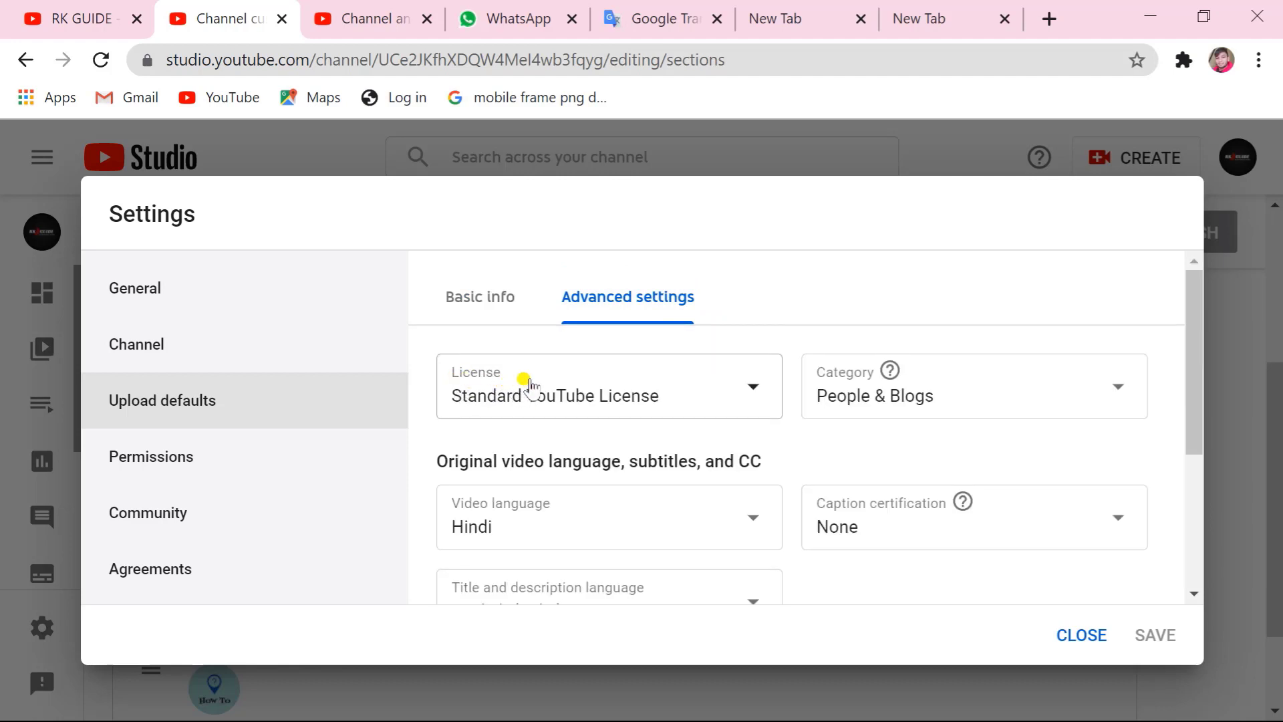
pyautogui.click(738, 405)
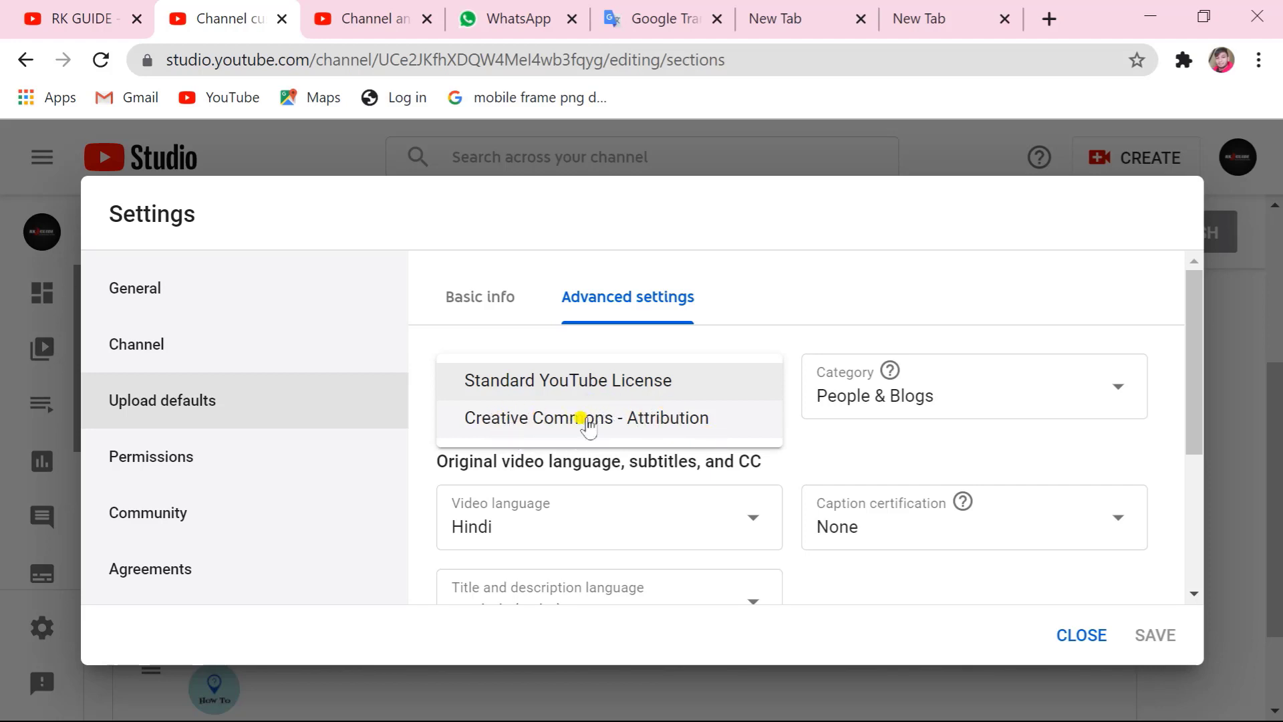
pyautogui.click(415, 421)
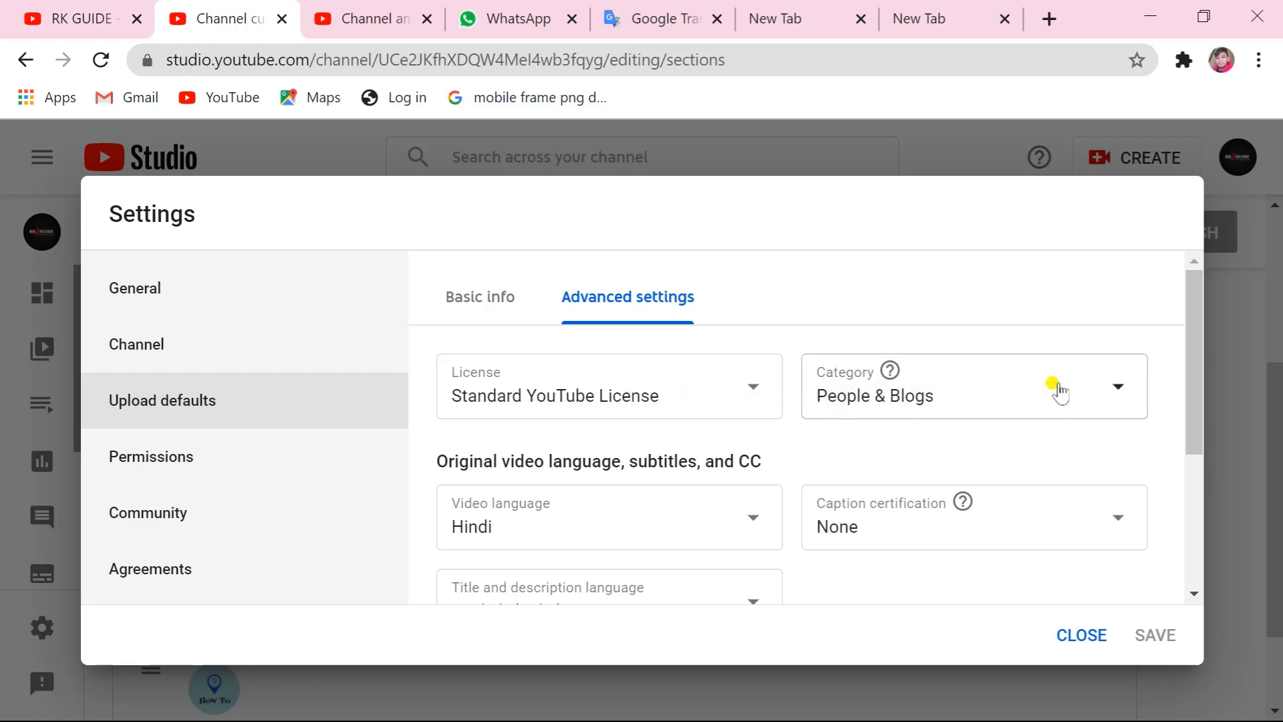
# - Examine the full list of default video categories without changing the selection
pyautogui.moveTo(1202, 387)
pyautogui.mouseDown()
pyautogui.moveTo(1198, 376)
pyautogui.moveTo(1198, 438)
pyautogui.moveTo(1196, 372)
pyautogui.mouseUp()
pyautogui.click(1076, 392)
pyautogui.moveTo(1139, 417); pyautogui.dragTo(1146, 559)
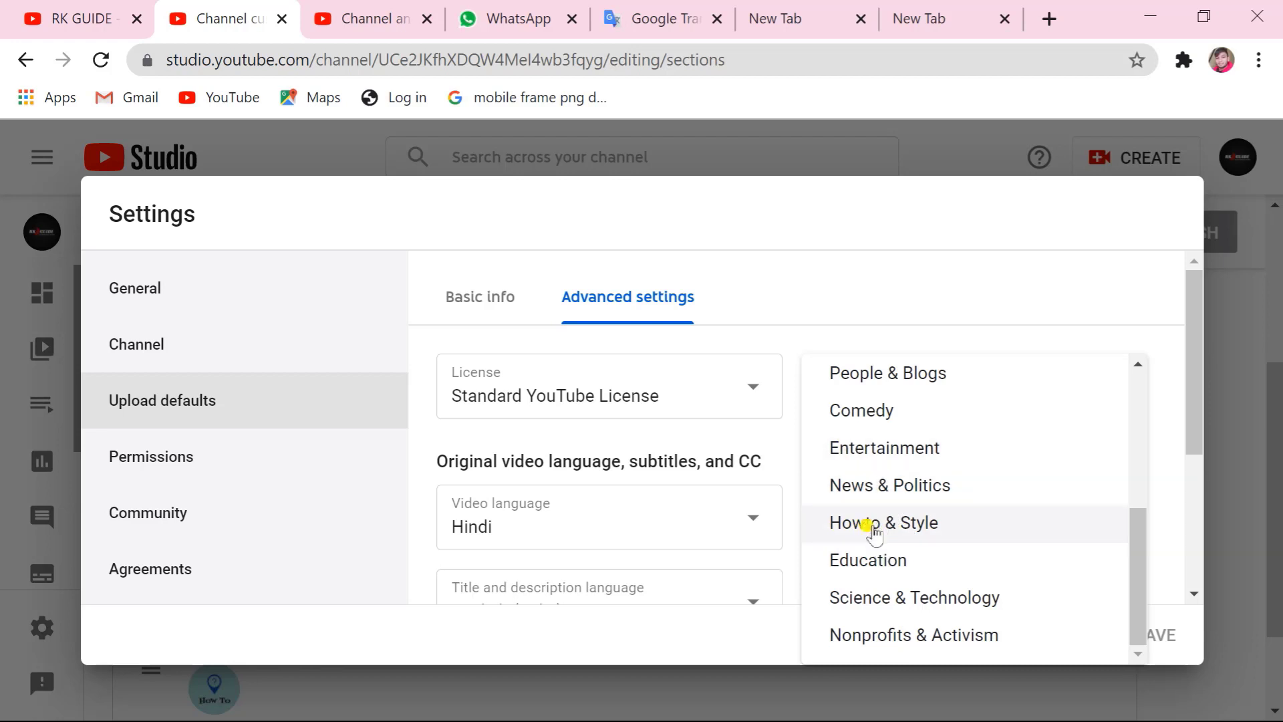
pyautogui.scroll(4, 896, 602)
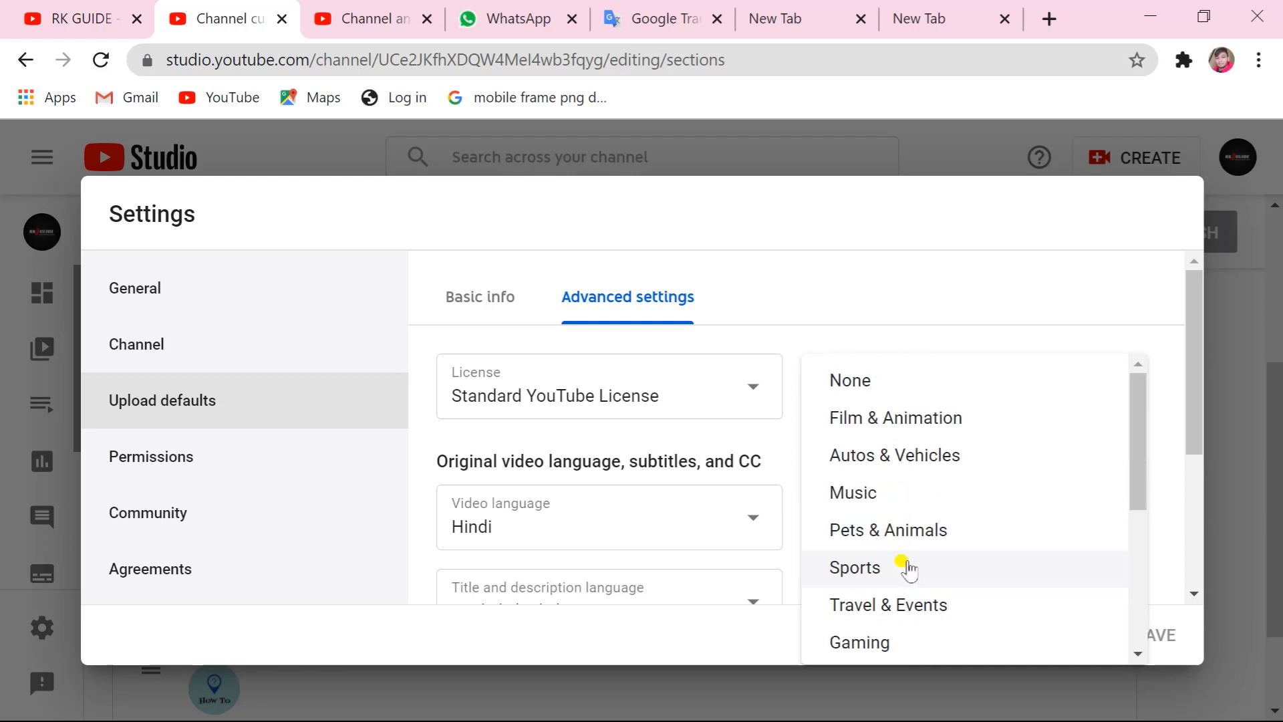
pyautogui.click(868, 326)
# - Examine the available default video languages without changing the selection
pyautogui.scroll(-1, 806, 591)
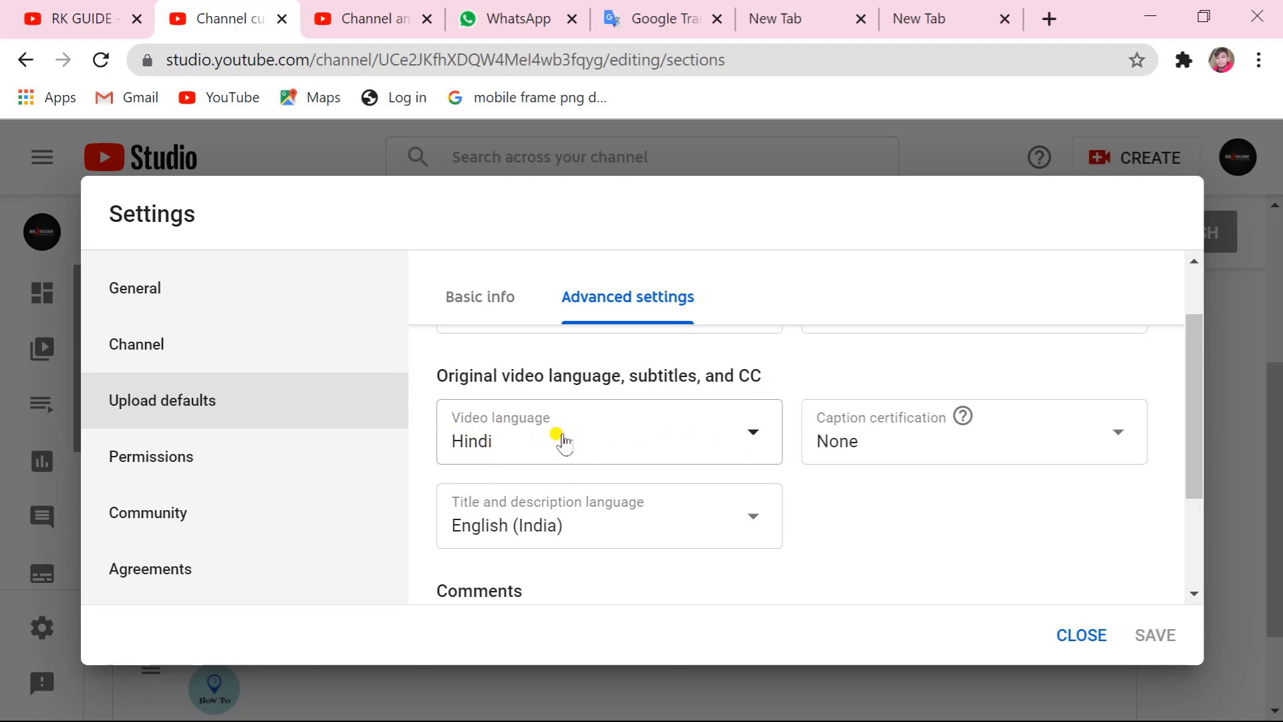
pyautogui.click(749, 440)
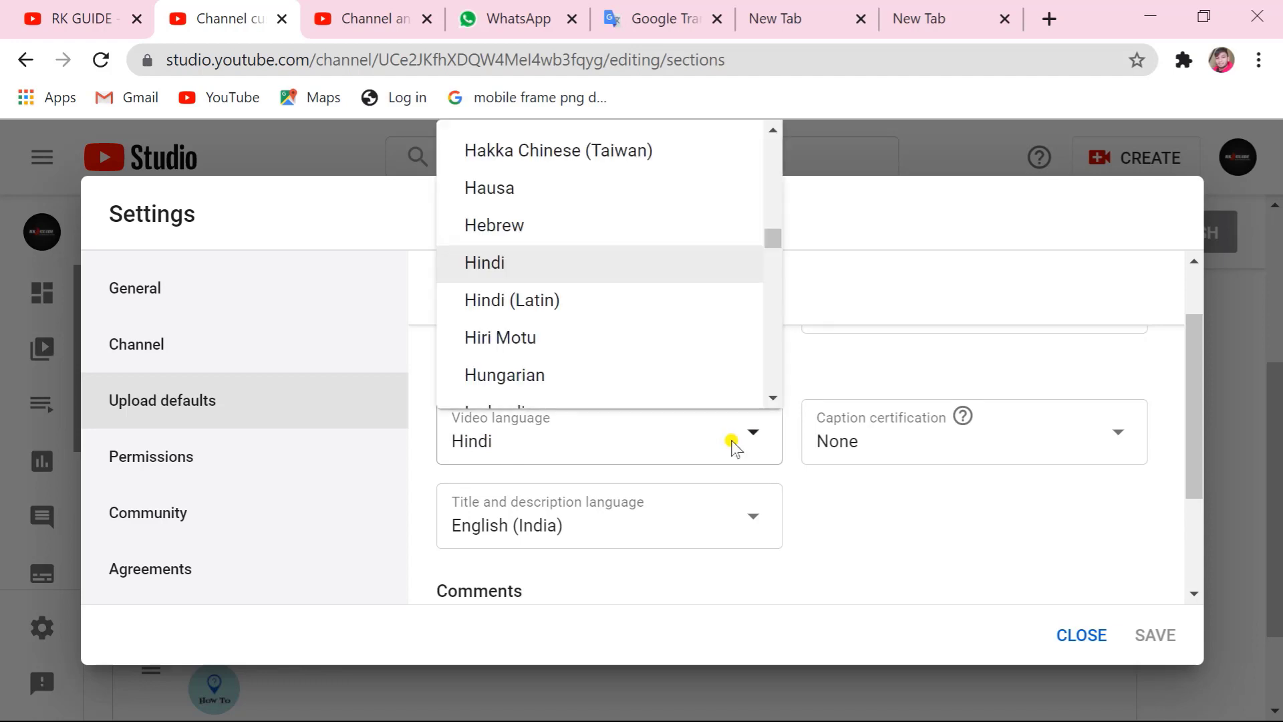
pyautogui.scroll(-20, 598, 281)
pyautogui.scroll(20, 588, 317)
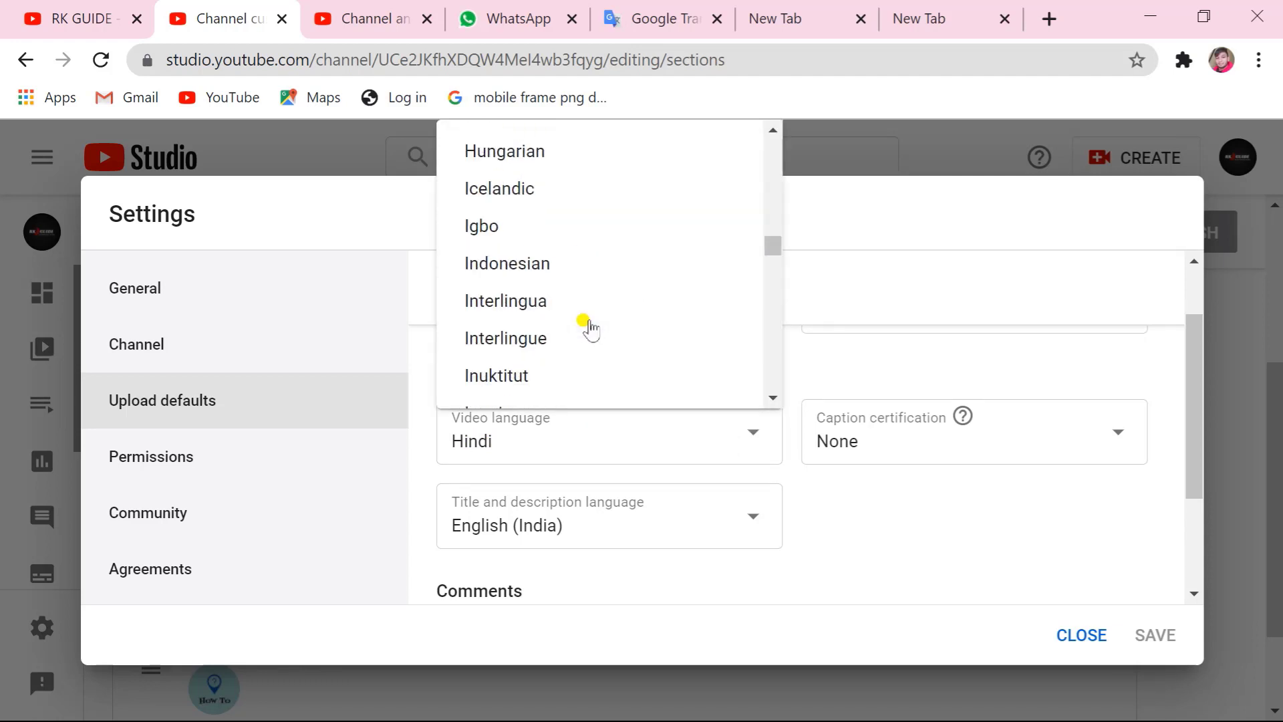
pyautogui.click(843, 286)
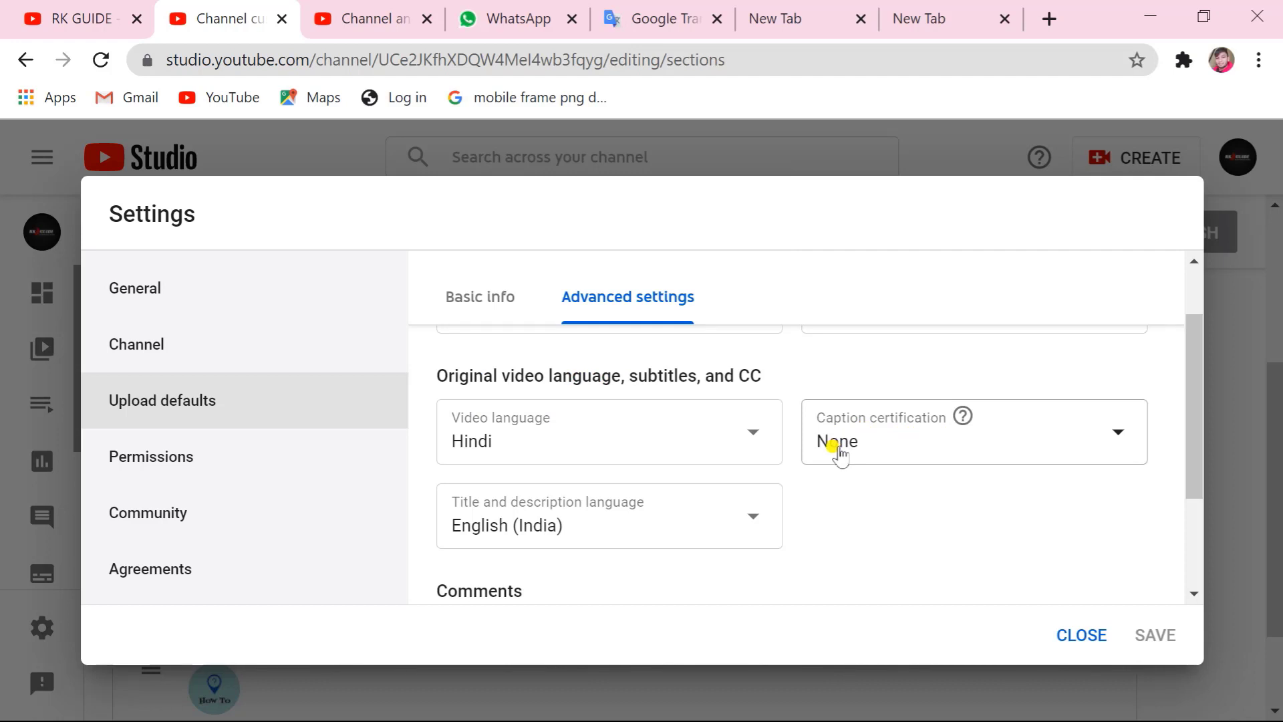
# - Examine the default comment visibility options, and try switching the permission for users to view video ratings off and on
pyautogui.moveTo(1200, 424); pyautogui.dragTo(1198, 497)
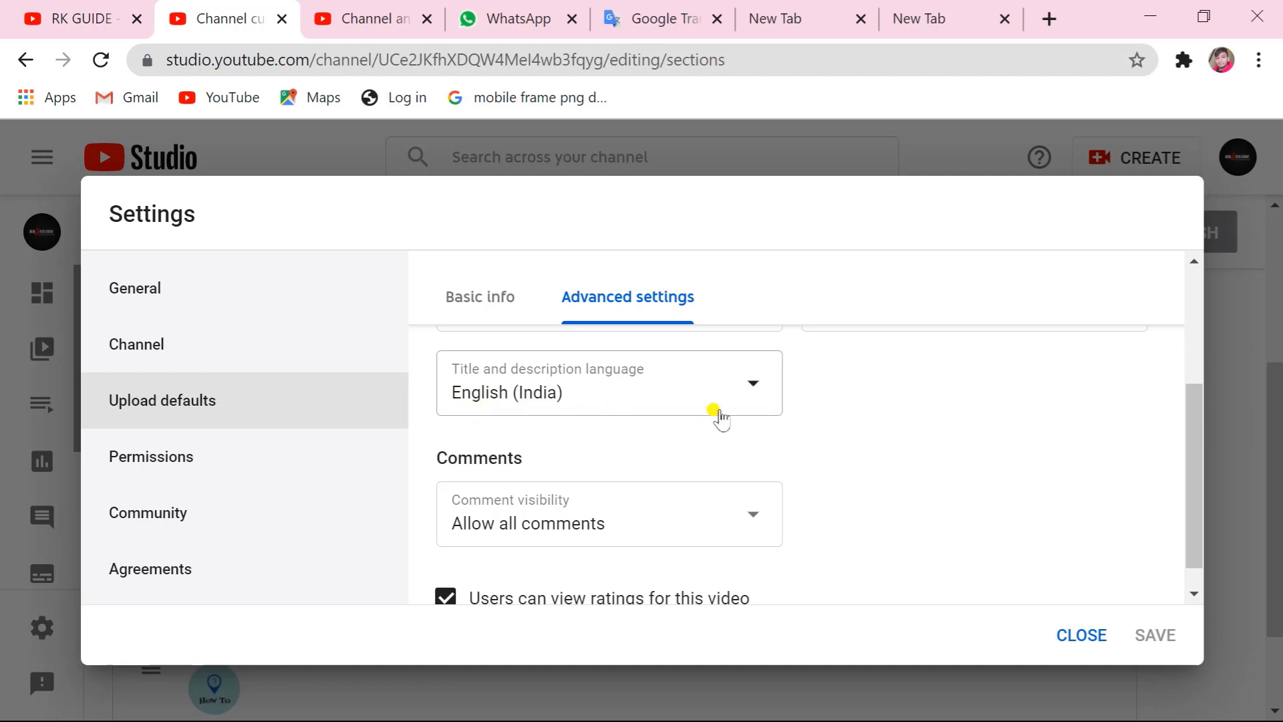
pyautogui.moveTo(1192, 460); pyautogui.dragTo(1197, 478)
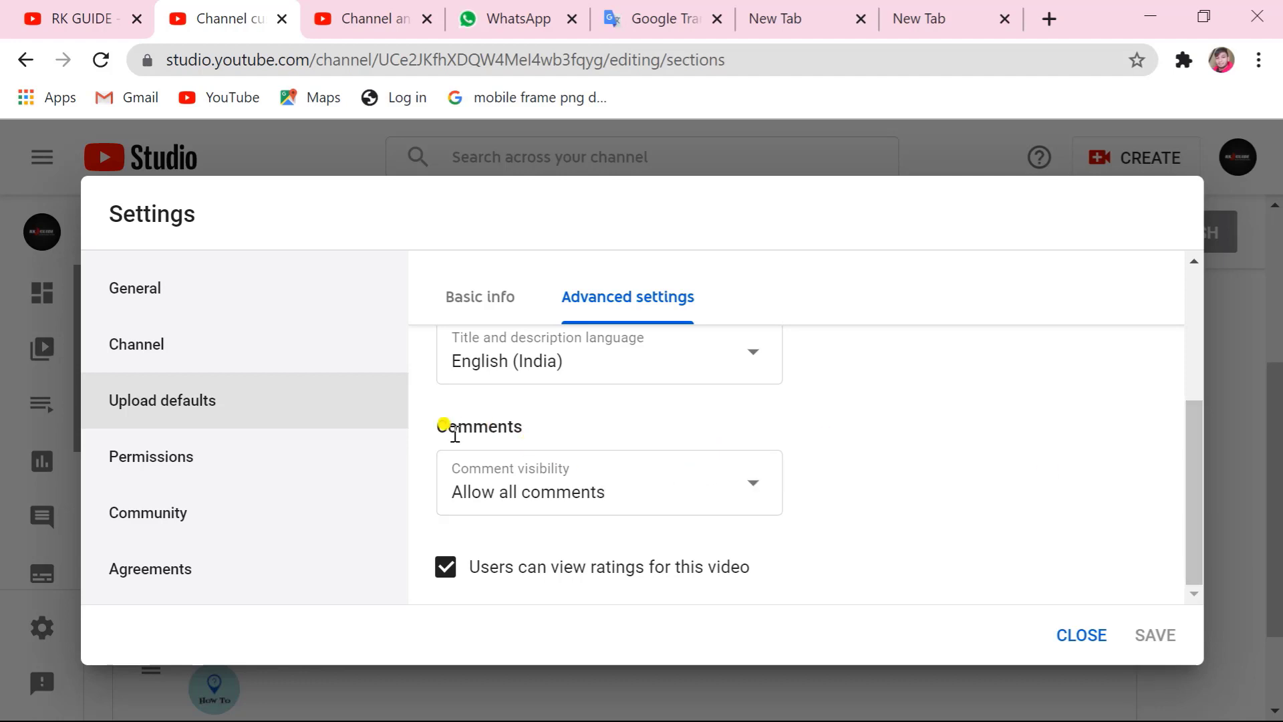
pyautogui.moveTo(431, 431); pyautogui.dragTo(600, 423)
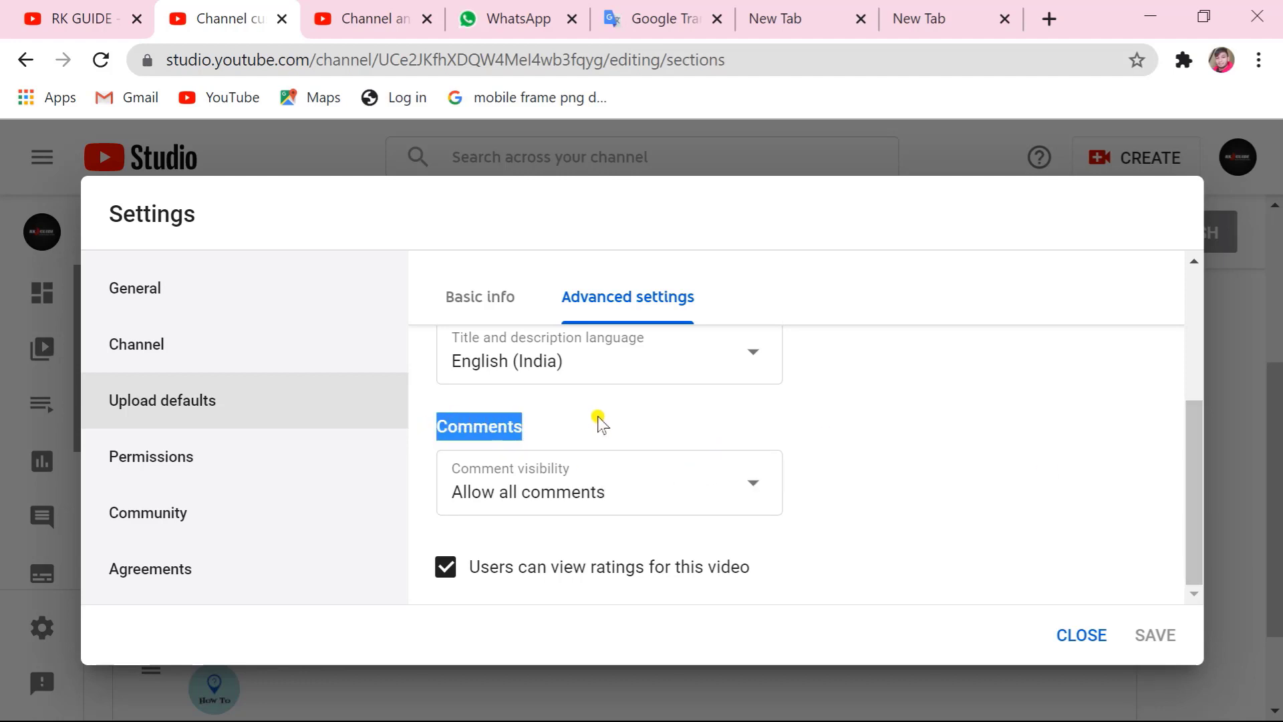
pyautogui.click(595, 421)
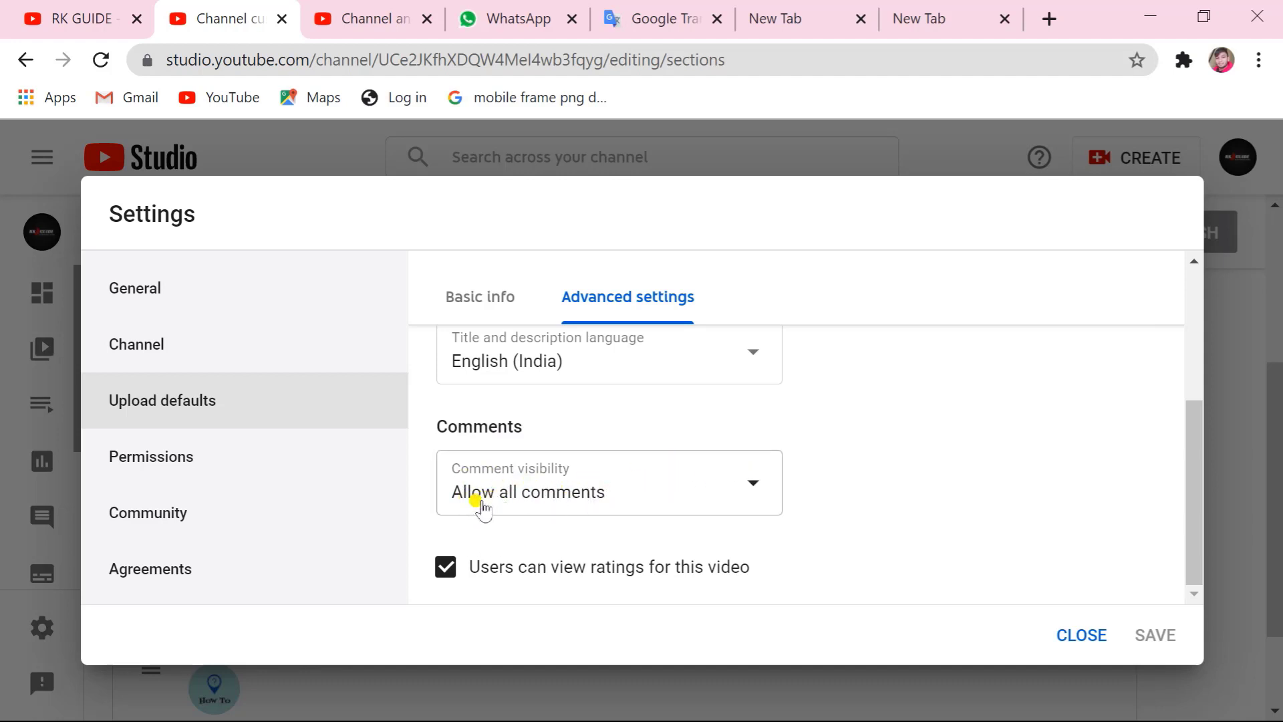
pyautogui.click(750, 486)
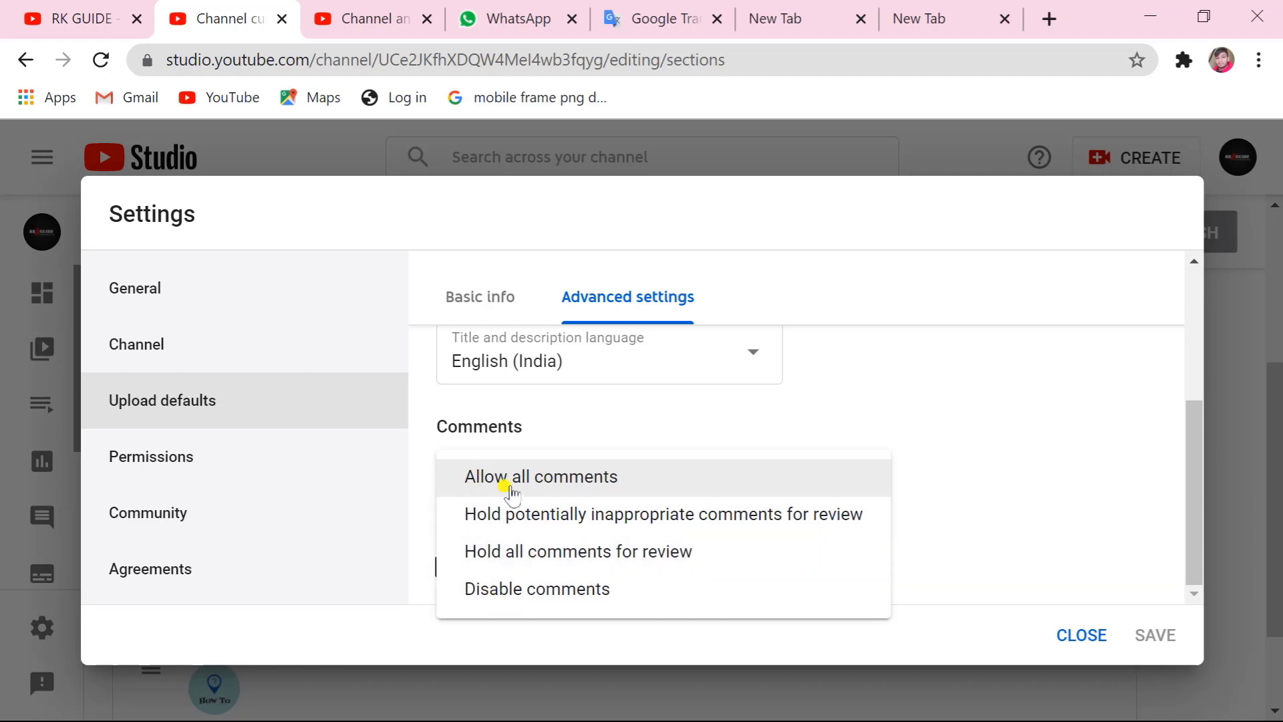
pyautogui.click(805, 431)
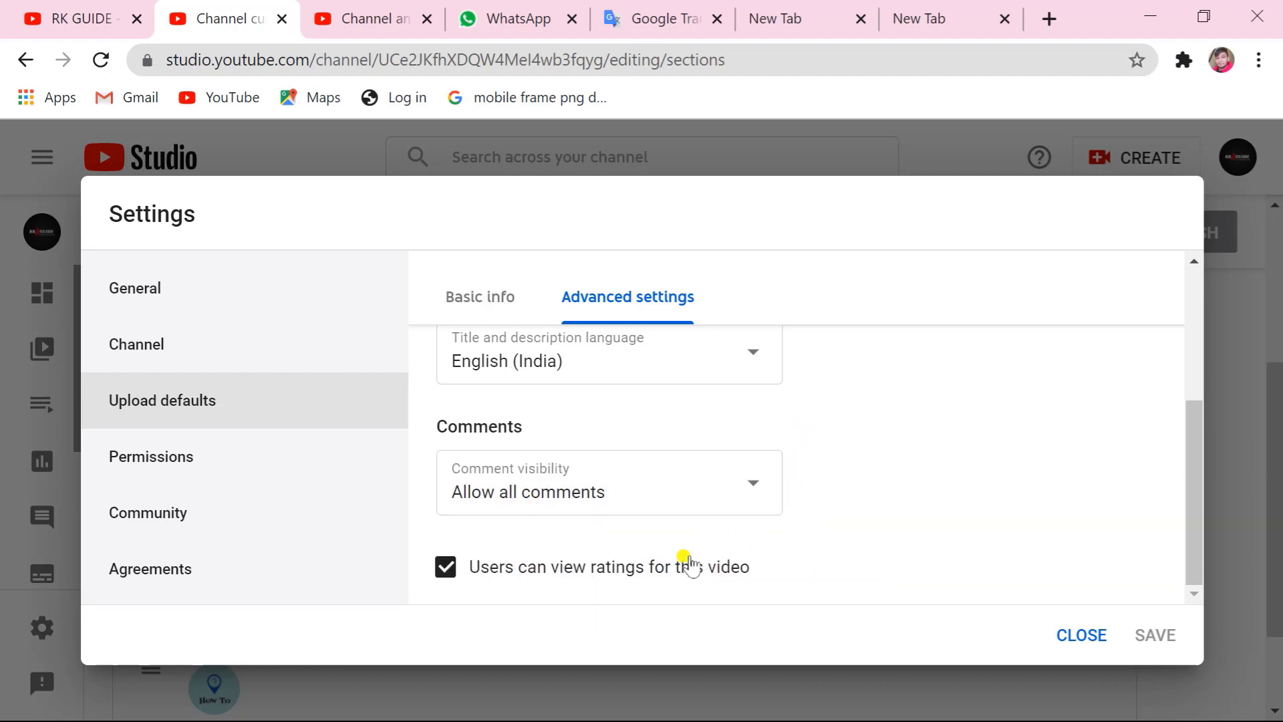
pyautogui.click(442, 568)
pyautogui.click(443, 572)
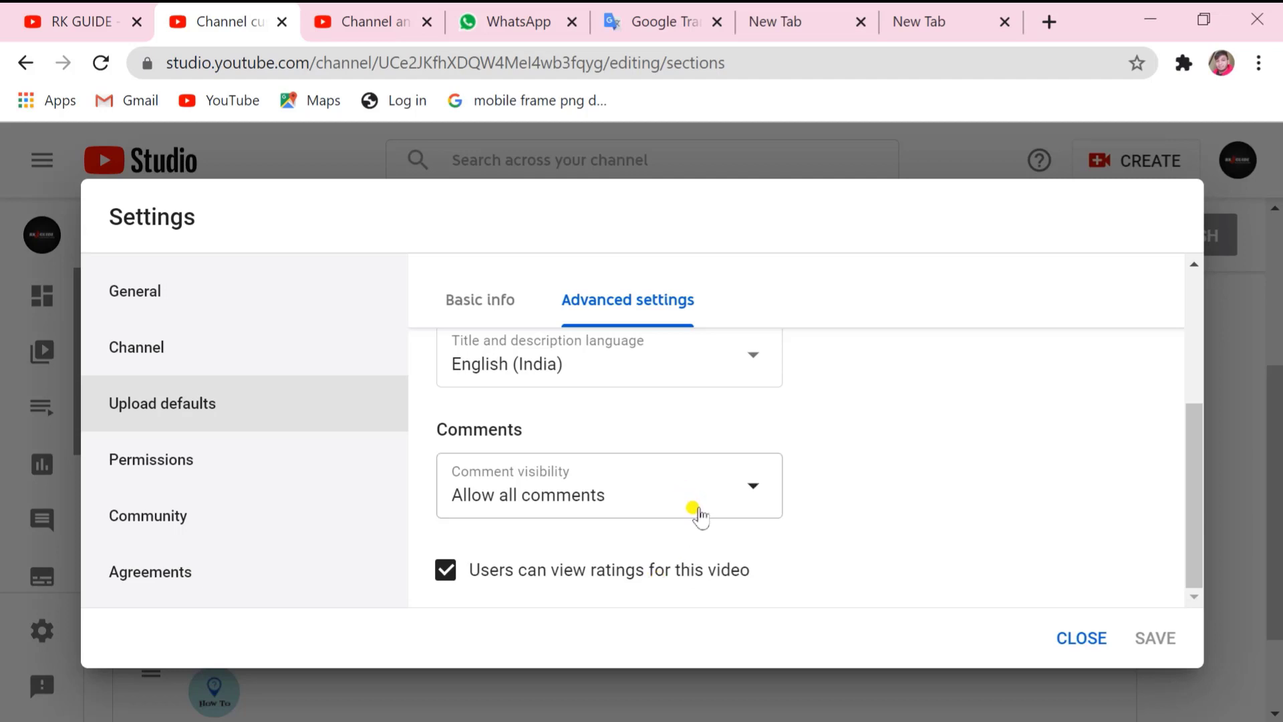
# - Review the advanced upload defaults from license to viewer ratings and close the channel settings without saving
pyautogui.scroll(4, 689, 518)
pyautogui.scroll(-4, 702, 533)
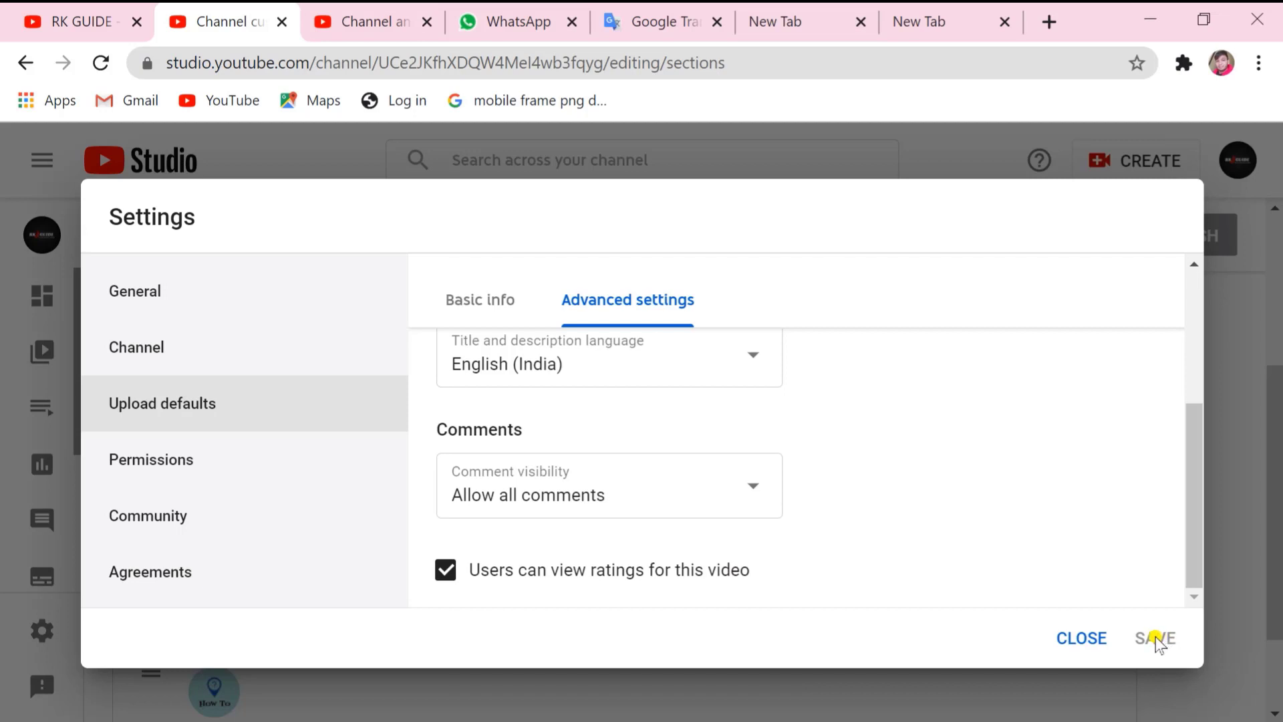
pyautogui.scroll(4, 793, 532)
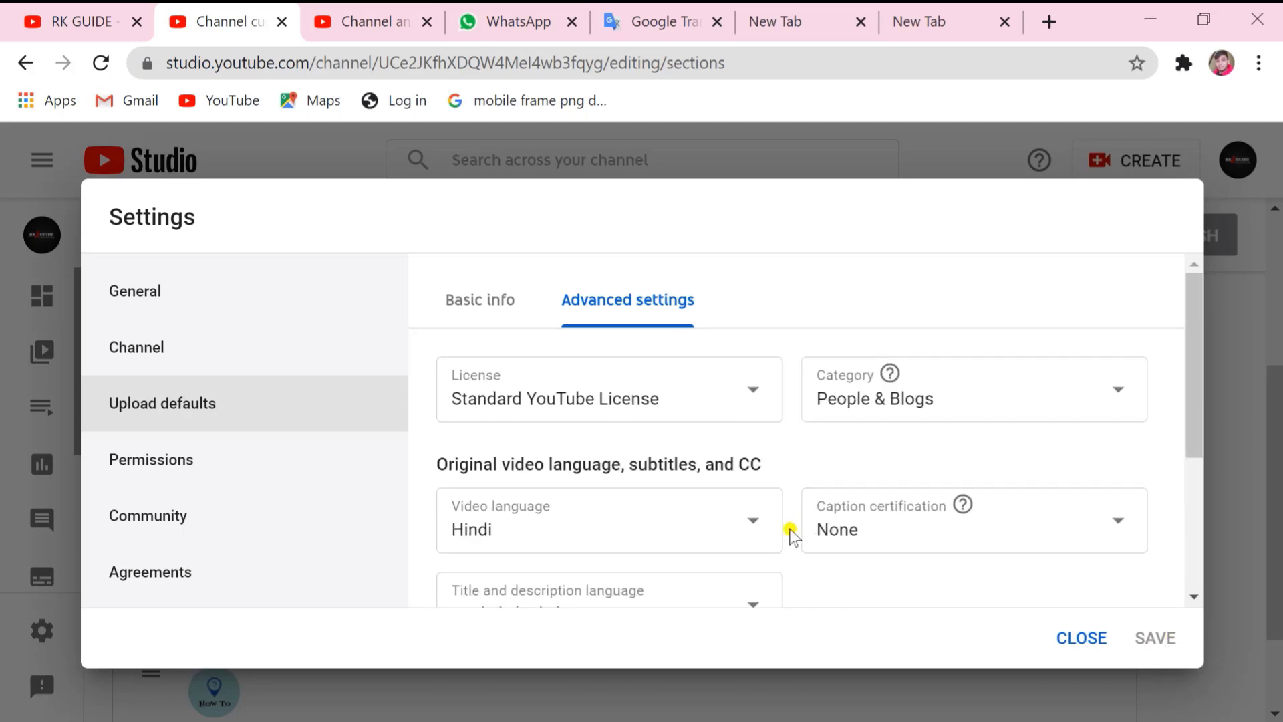
pyautogui.scroll(-4, 808, 536)
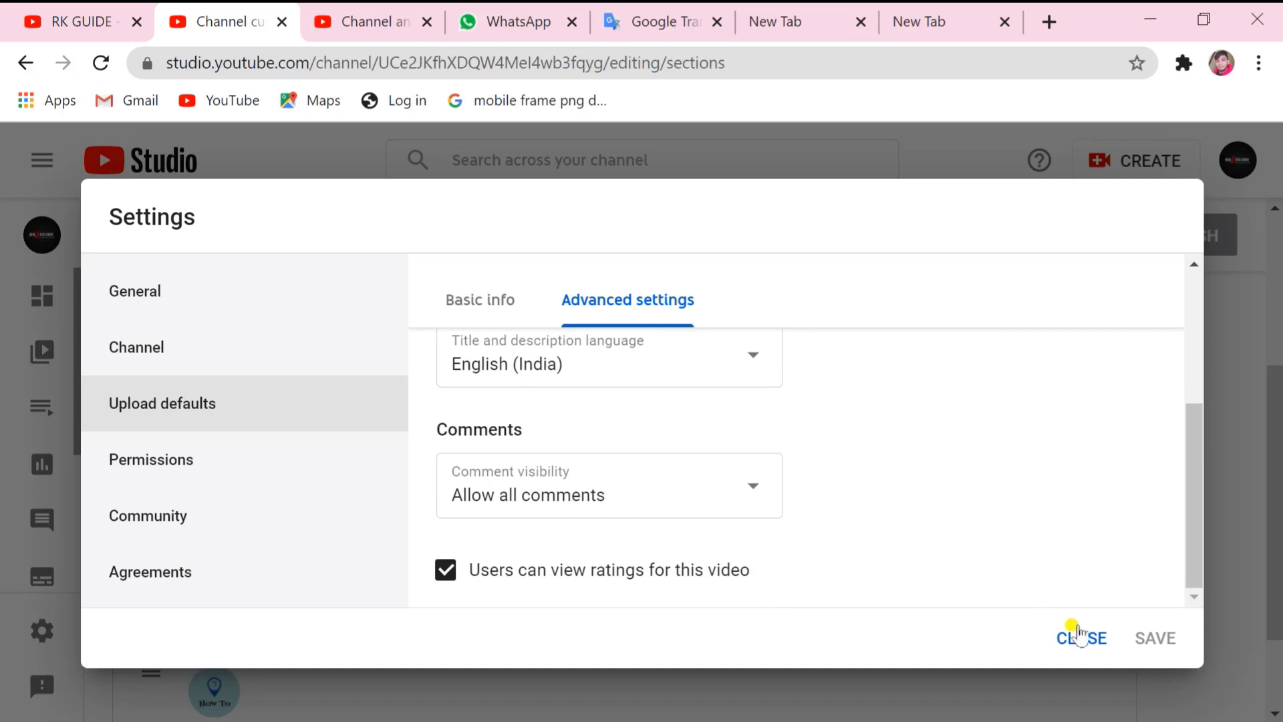
pyautogui.click(1083, 639)
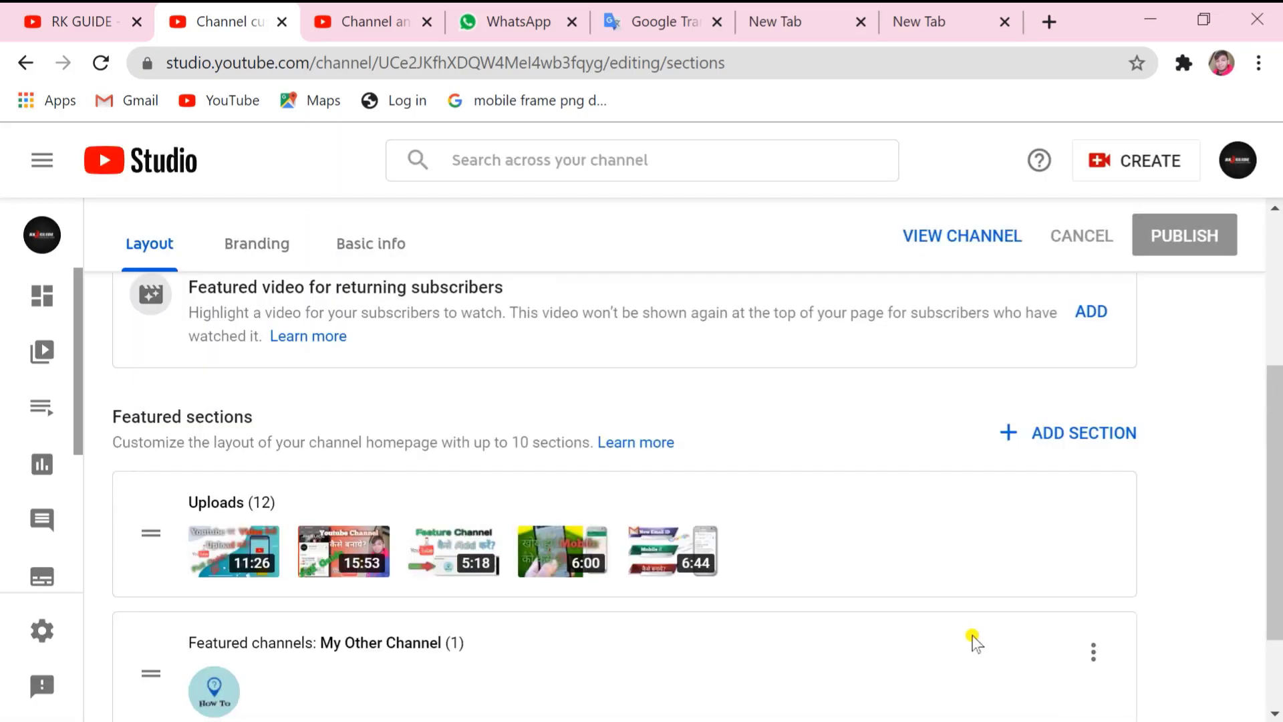